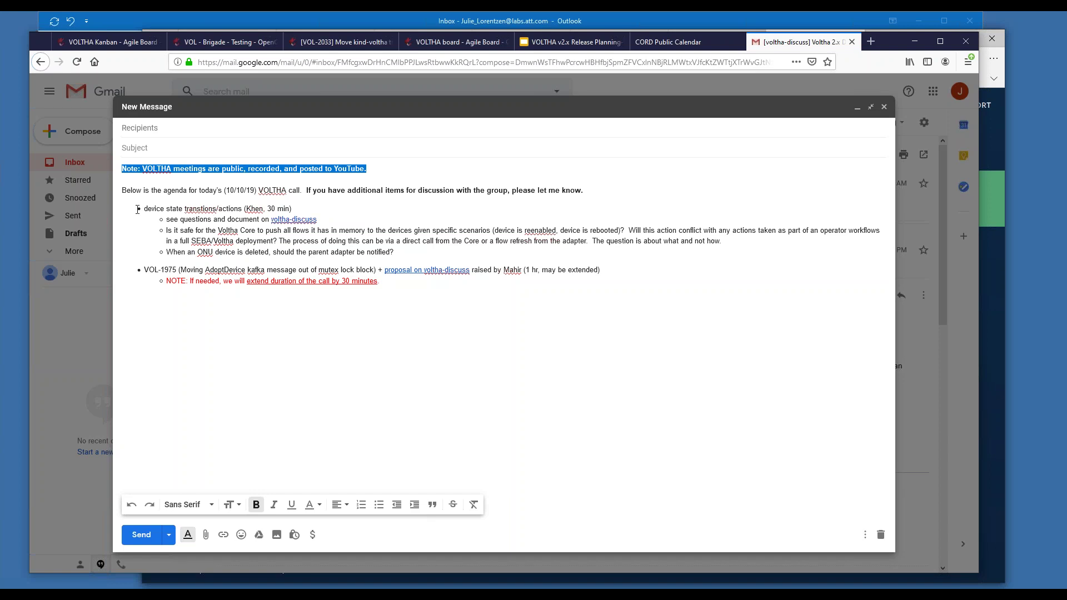
# Review the agenda by highlighting the device state item, its sub-questions, the VOL-1975 duration and the call extension note.
pyautogui.moveTo(143, 209); pyautogui.dragTo(302, 207)
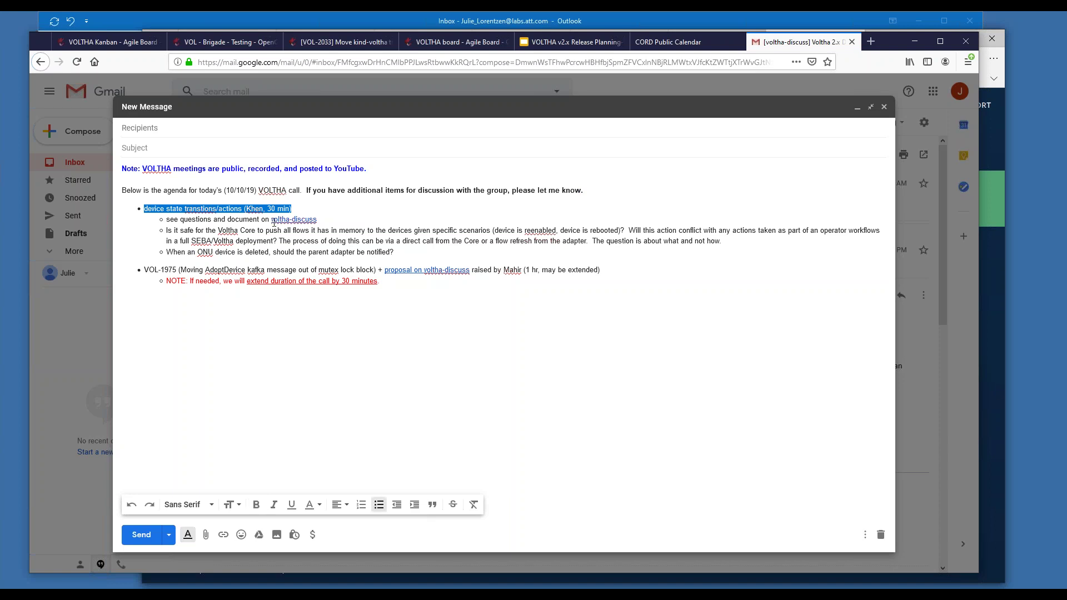
pyautogui.tripleClick(245, 219)
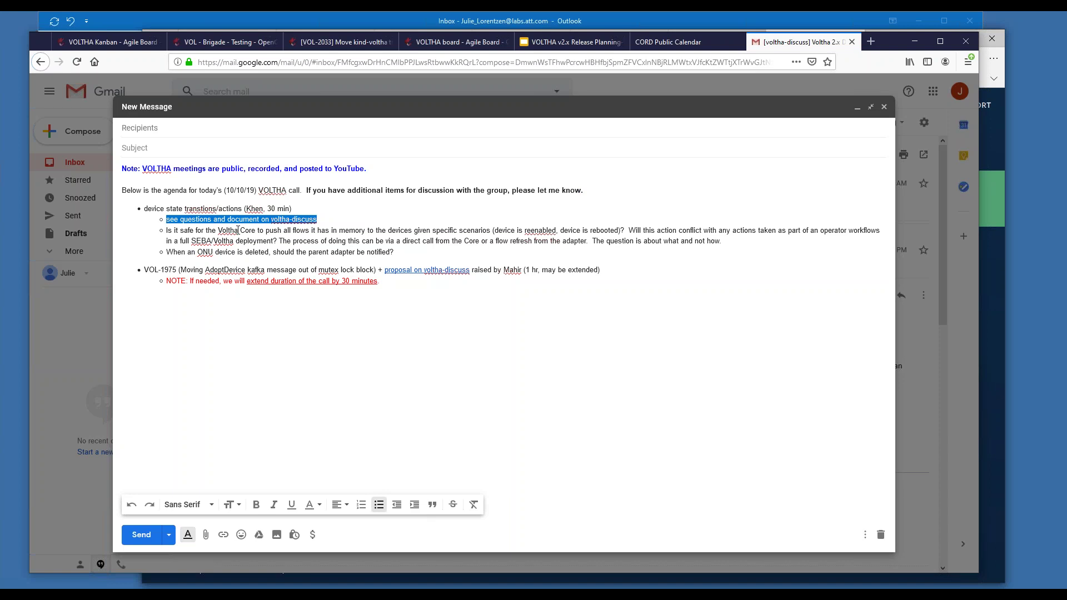
pyautogui.click(239, 230)
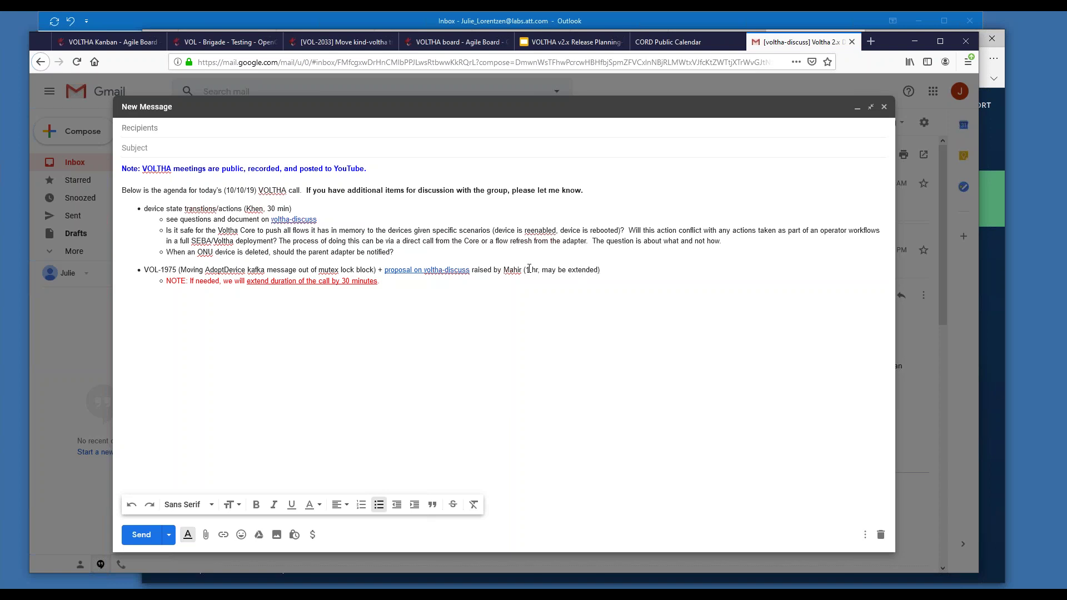
pyautogui.moveTo(528, 269); pyautogui.dragTo(603, 262)
pyautogui.tripleClick(230, 278)
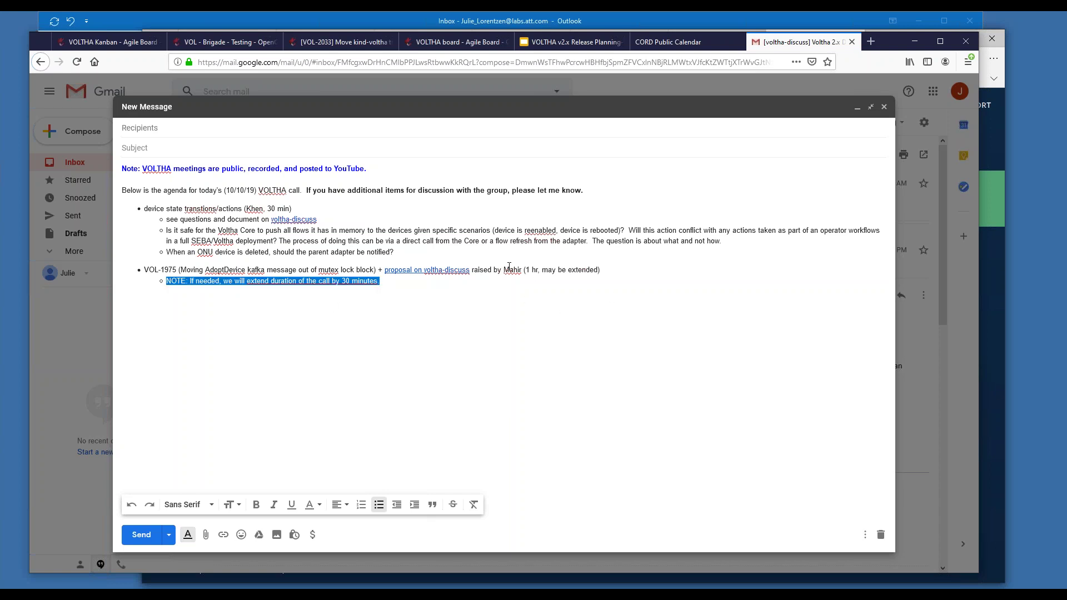
pyautogui.click(479, 252)
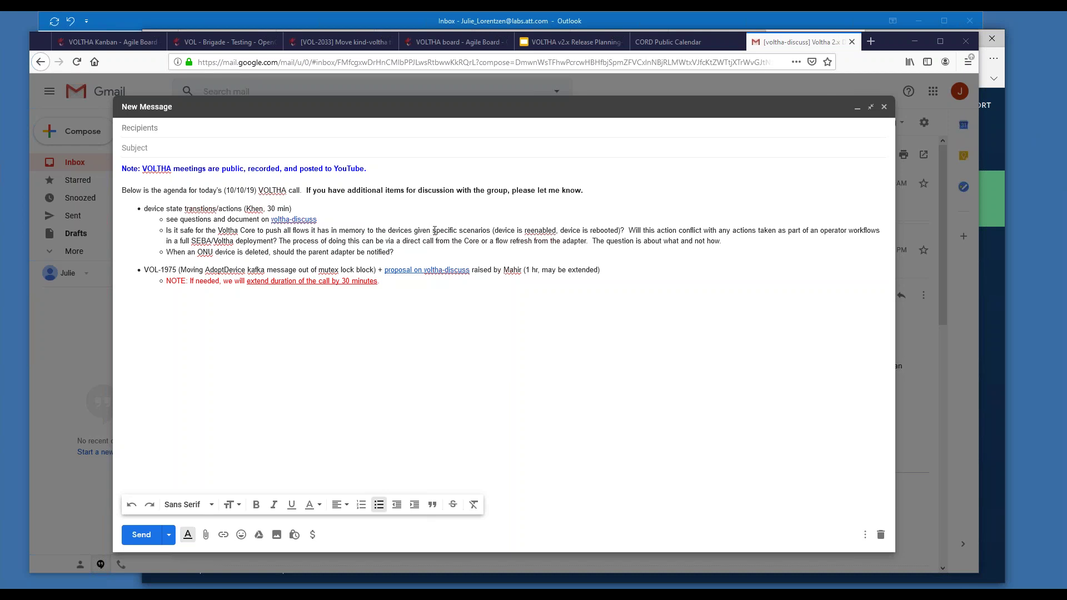
pyautogui.tripleClick(433, 231)
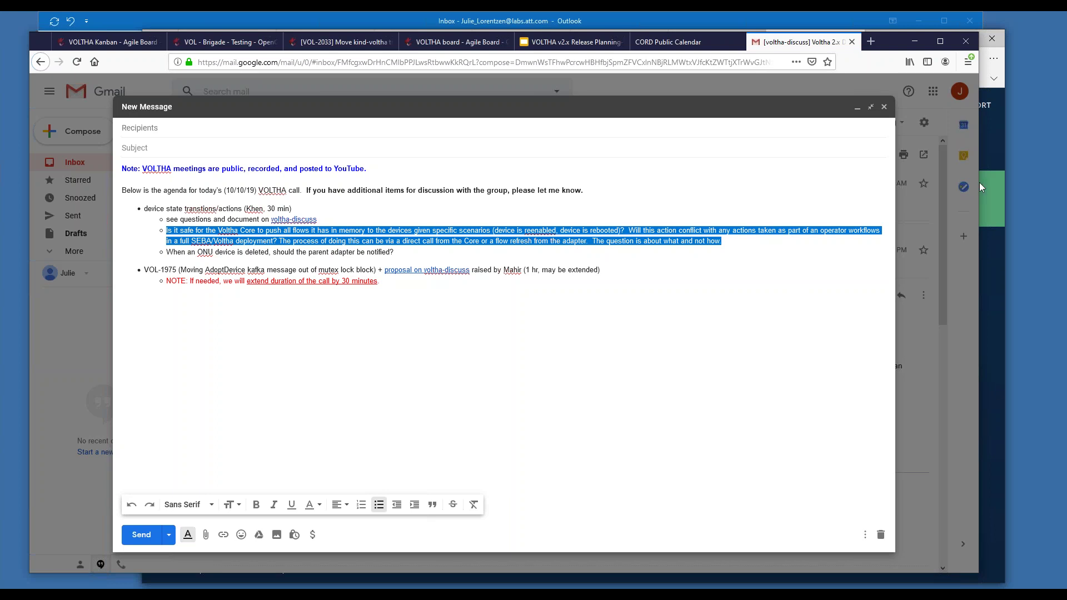
pyautogui.click(1063, 183)
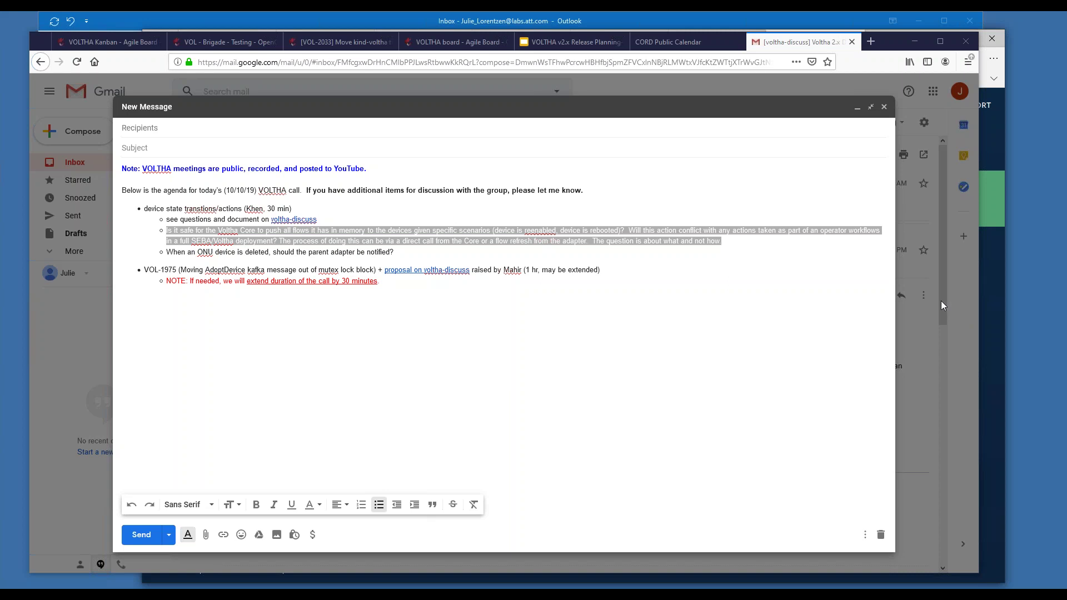
# Add an indented sub-bullet under the Voltha Core flow question reading "removal of subscriber is done by NB (provisioning)".
pyautogui.click(787, 246)
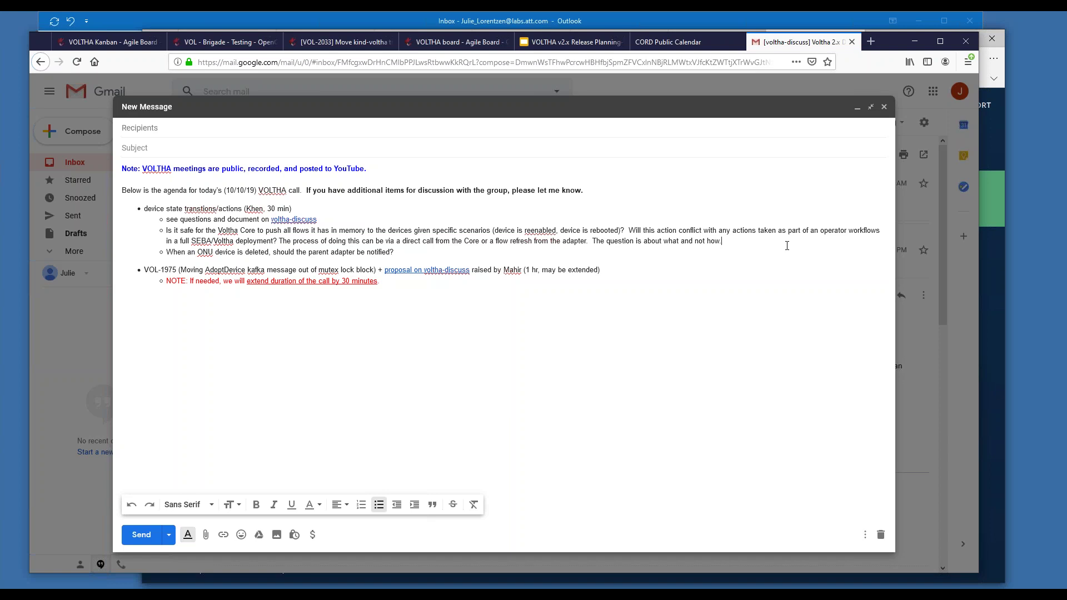
pyautogui.press('Return')
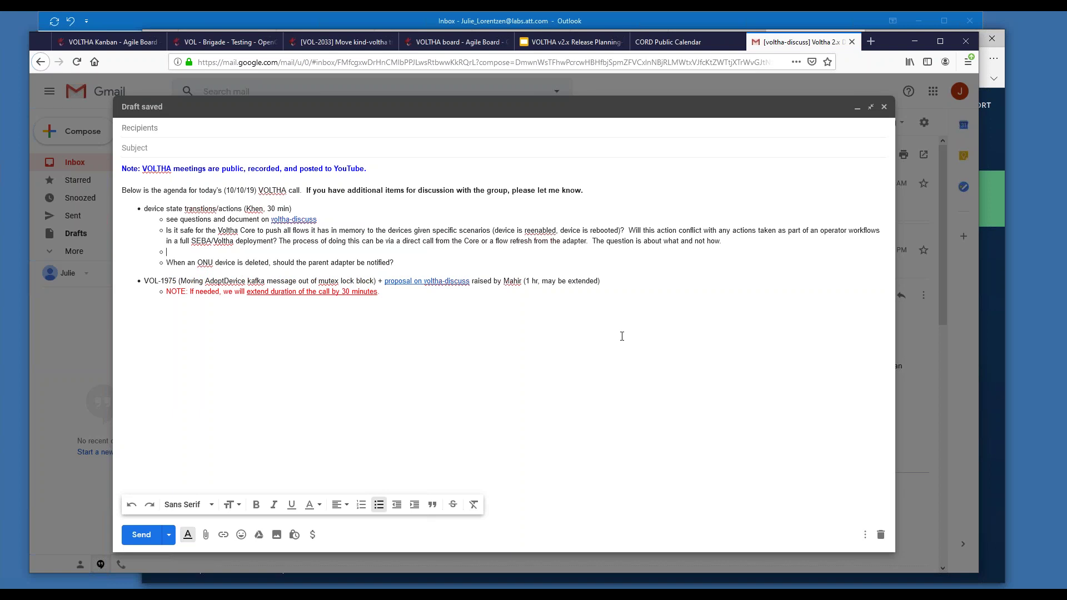
pyautogui.click(414, 504)
pyautogui.write('removal of subscriber is done by NB (provisioning')
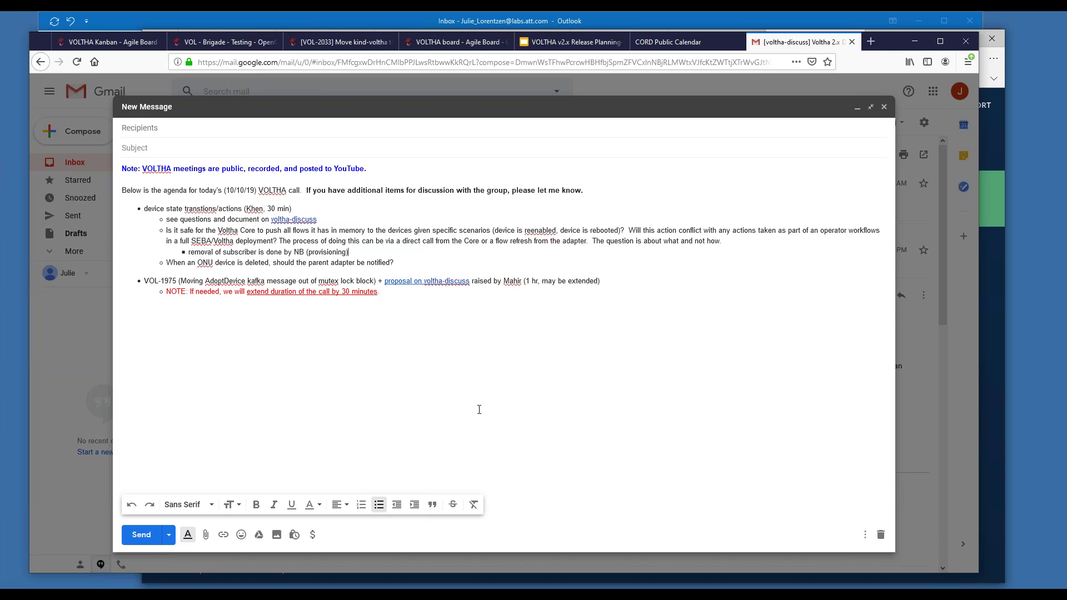
# Add another sub-bullet reading "ONOS is authority for flow add/remove, VLANs" below the subscriber removal note.
pyautogui.press('Return')
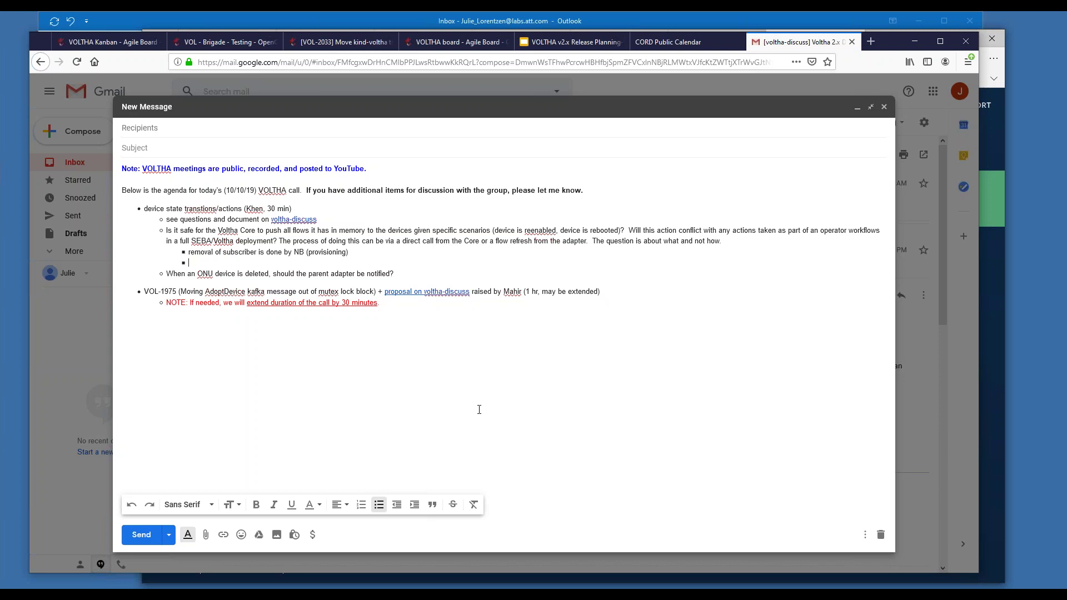
pyautogui.write('ONOS is authority for flow add/remove')
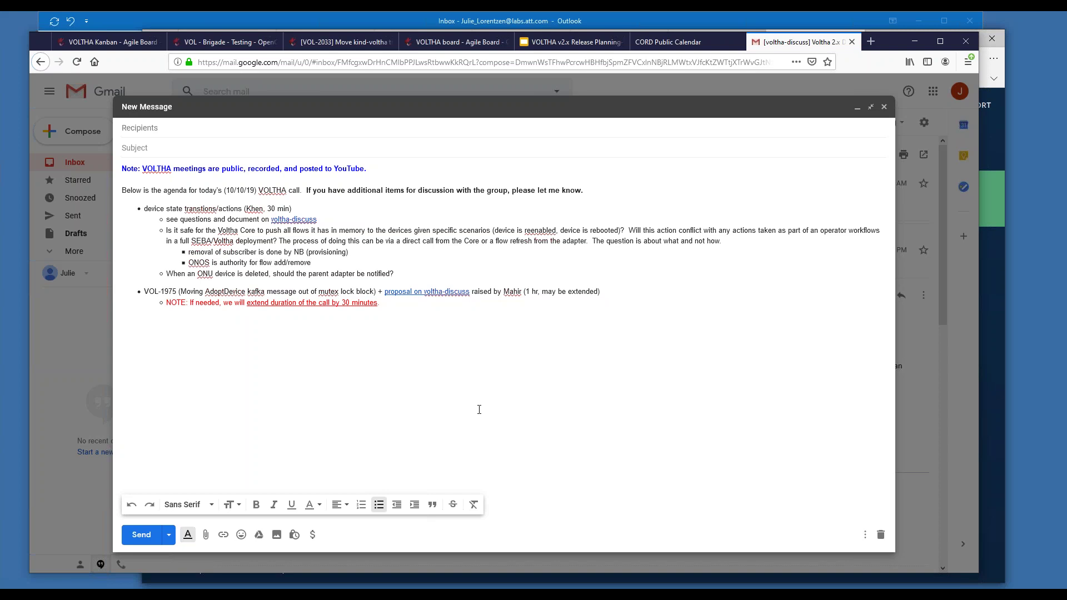
pyautogui.write(', VLAN')
pyautogui.write('s')
# Add a sub-bullet reading "OLT Adapter sets up Tech Prof" below the ONOS note.
pyautogui.press('Return')
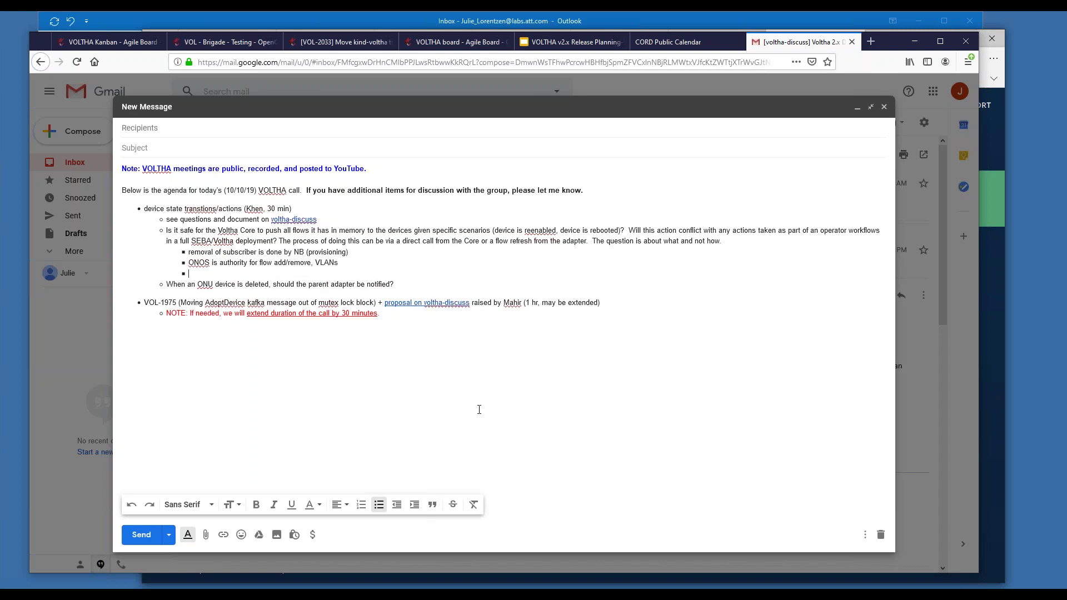
pyautogui.write('OLT Adapter sets up Tech Prfo')
pyautogui.press('BackSpace')
pyautogui.write('of')
# Add a sub-bullet reading "need to change core decomposition for trap flows; send to both parent and child".
pyautogui.press('Return')
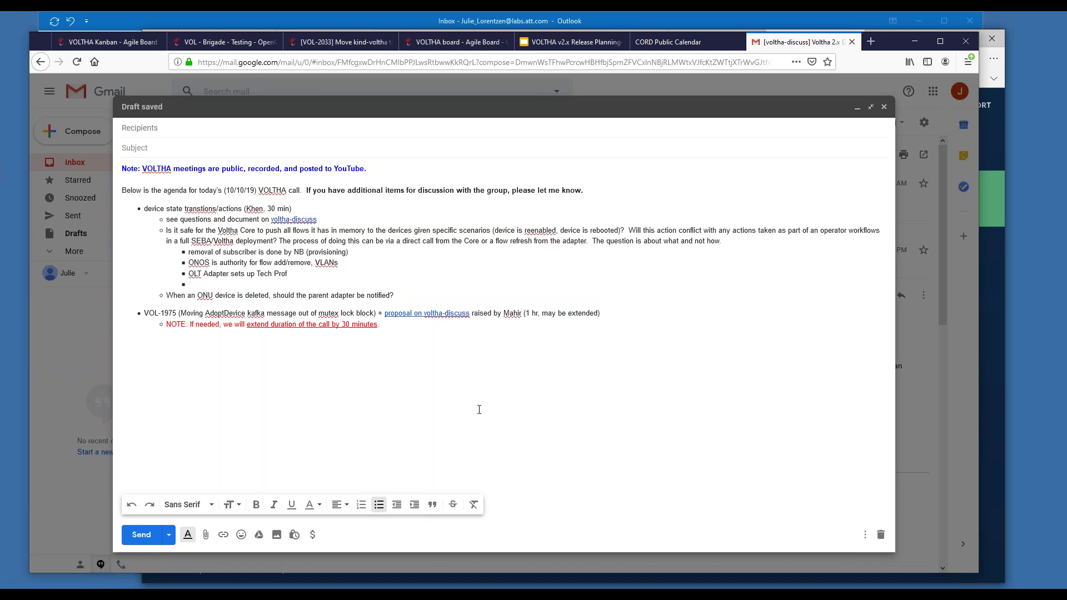
pyautogui.write('need to change core decomposition for tr')
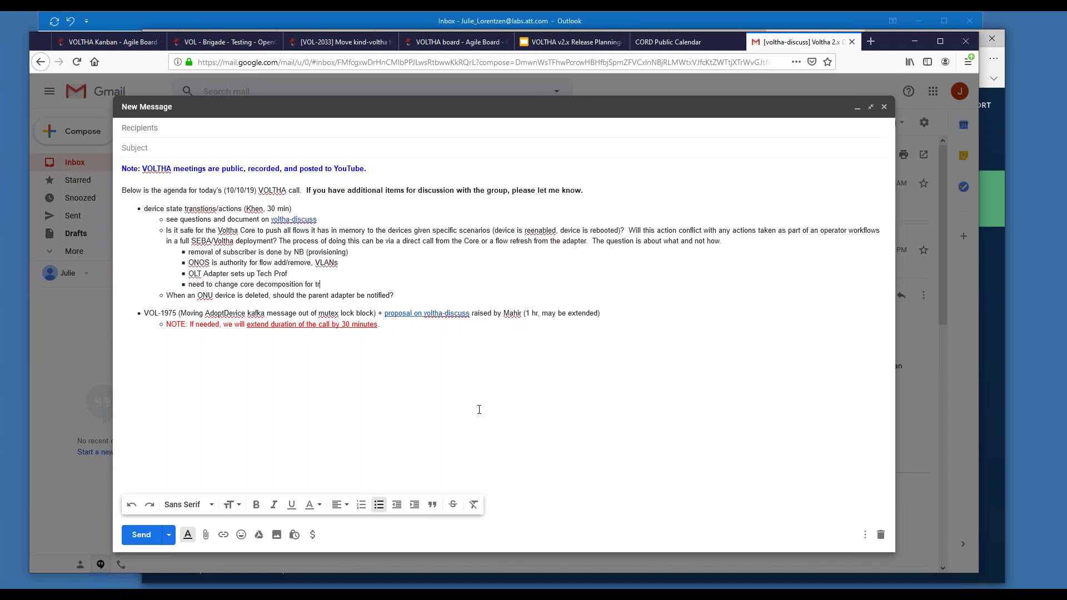
pyautogui.write('ap flows; send to both parent and child')
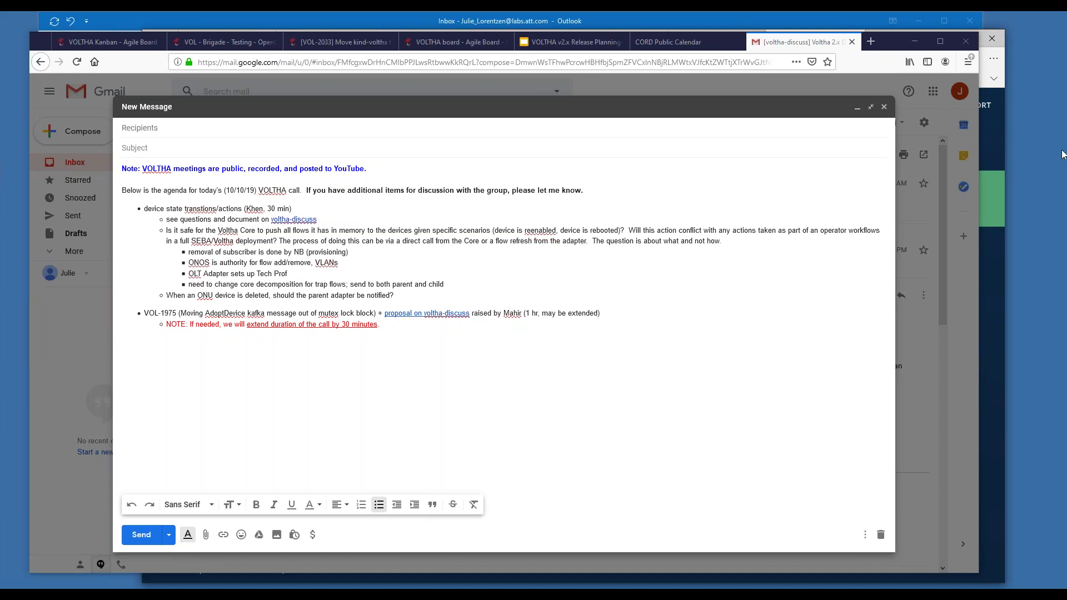
pyautogui.click(482, 283)
pyautogui.moveTo(443, 284); pyautogui.dragTo(267, 209)
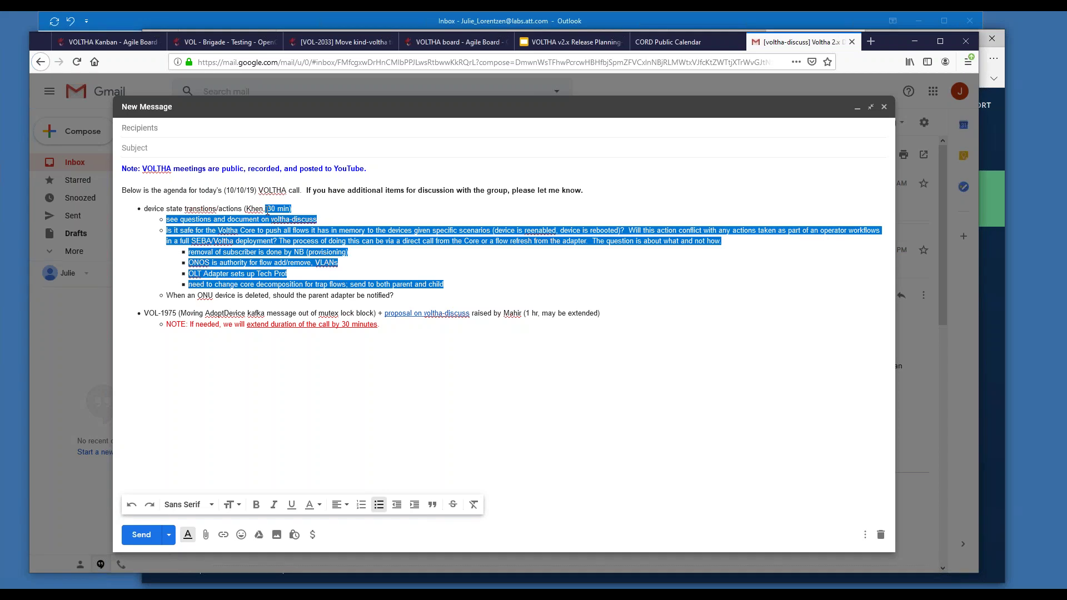
pyautogui.click(272, 209)
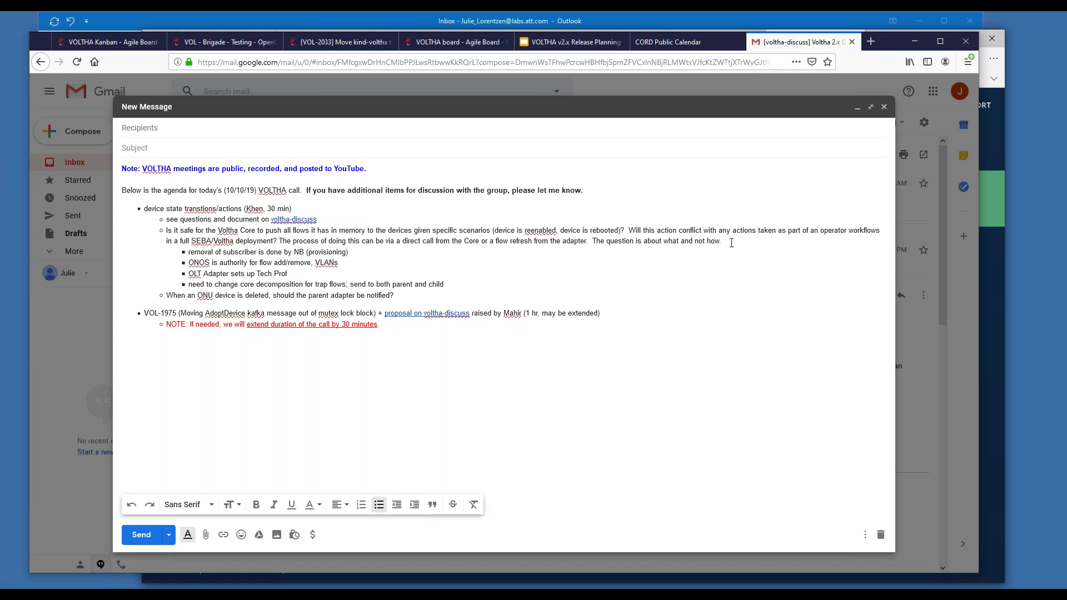
# Insert an empty sub-bullet below the trap flows note.
pyautogui.click(459, 282)
pyautogui.press('Return')
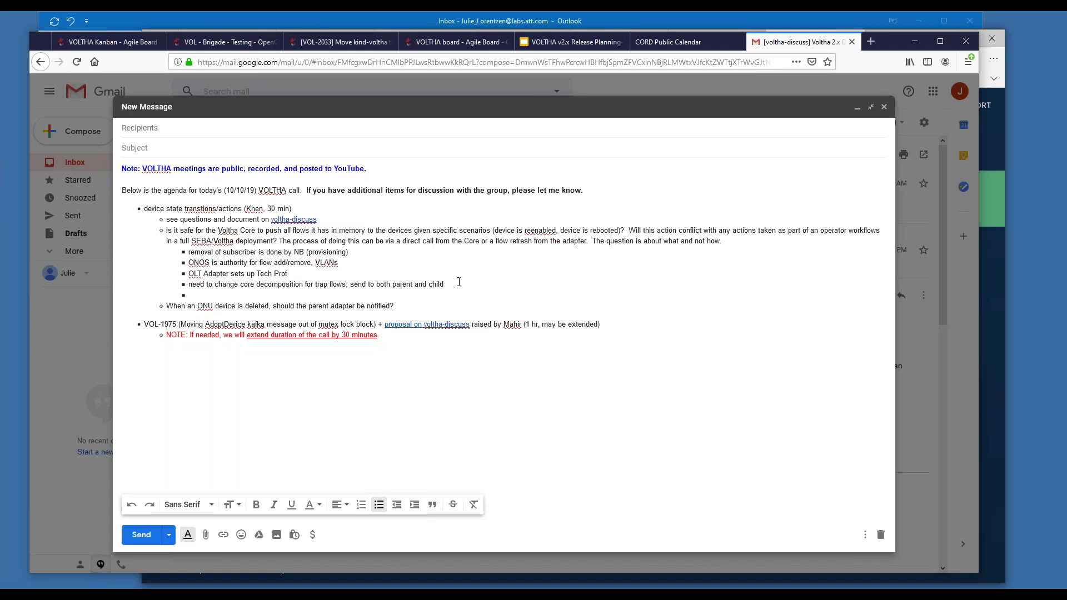
pyautogui.write('dapter')
pyautogui.press('BackSpace')
pyautogui.press('BackSpace')
pyautogui.press('BackSpace')
pyautogui.press('BackSpace')
pyautogui.press('BackSpace')
pyautogui.press('BackSpace')
pyautogui.press('BackSpace')
pyautogui.moveTo(620, 230); pyautogui.dragTo(160, 231)
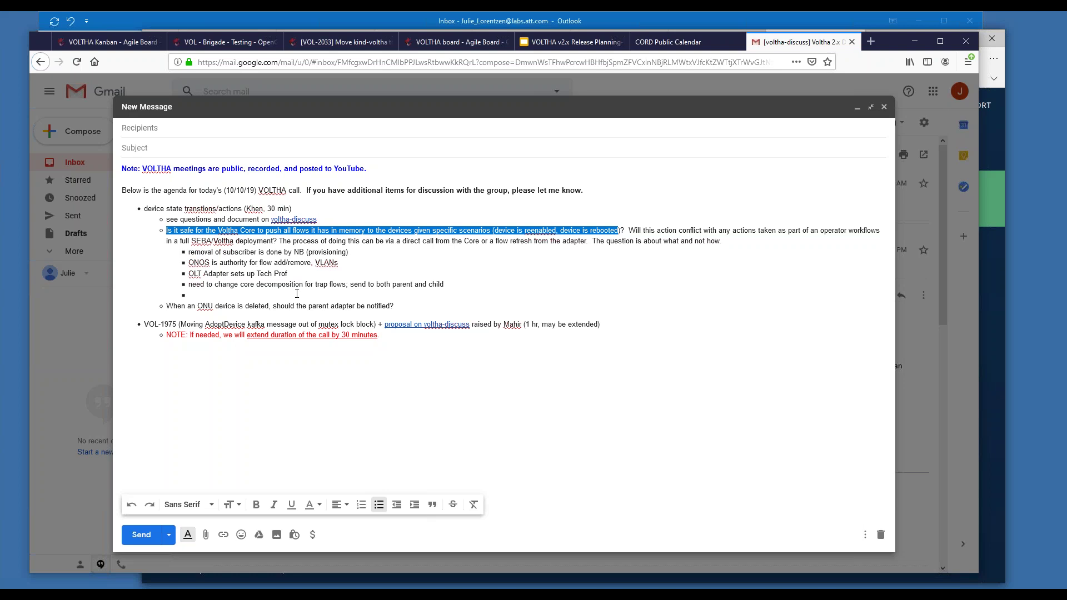
# Fill the empty sub-bullet with "if adapter is restarted, may need to check config against HW".
pyautogui.click(297, 293)
pyautogui.write('if')
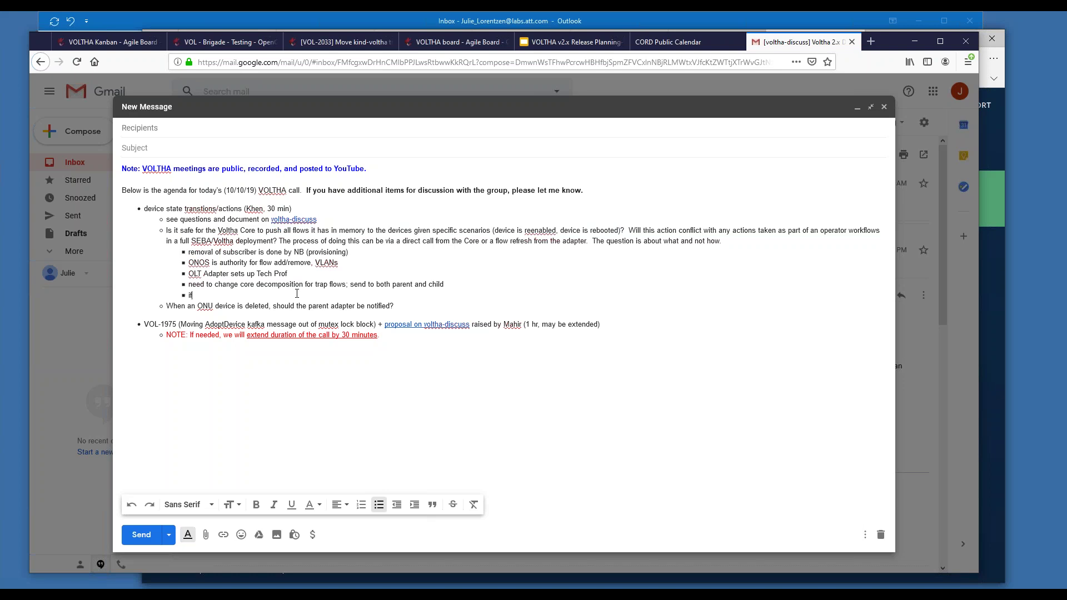
pyautogui.write(' adapter is restarted, may nee')
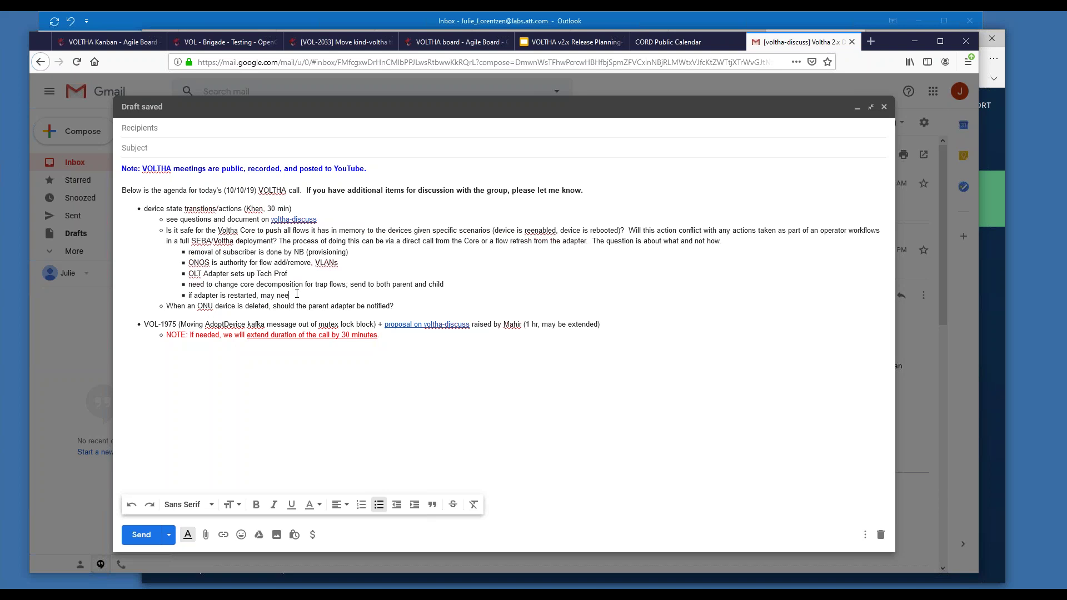
pyautogui.write('d to check config against HW')
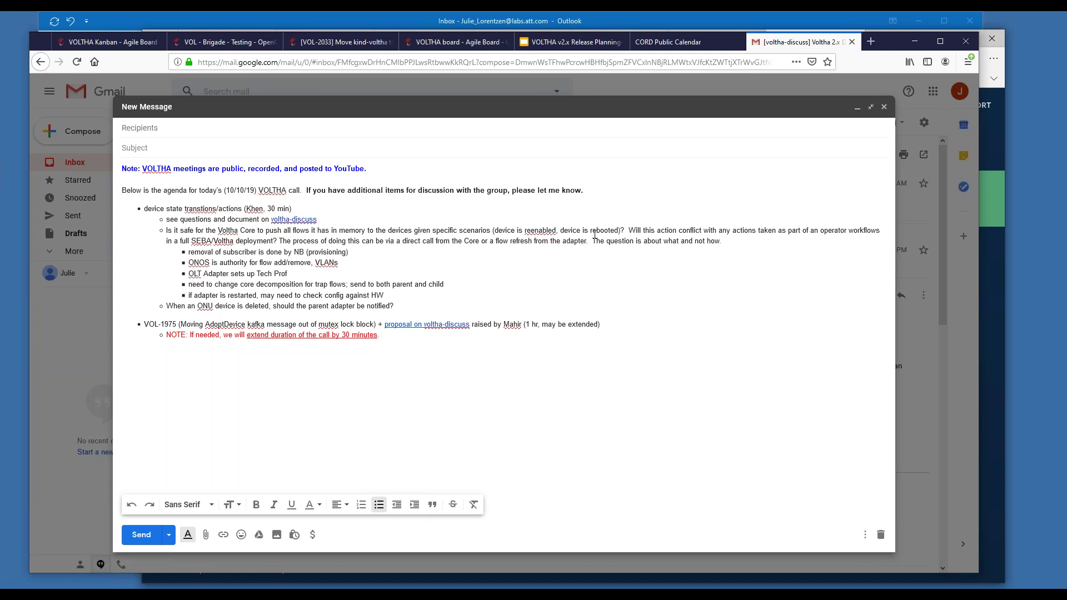
# Extend the adapter restart note with "; ONU adapter handles via OMCI; may need mechanism for OLT adapter".
pyautogui.write('; ONU adapter handles via OMCI; may need ')
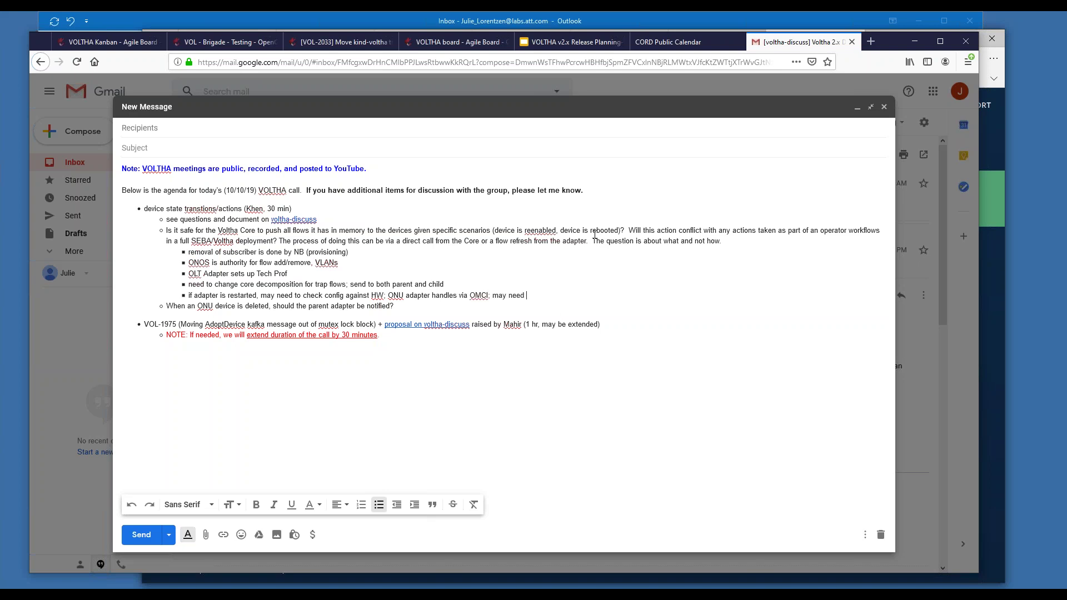
pyautogui.write('mechanism for OLT adapter')
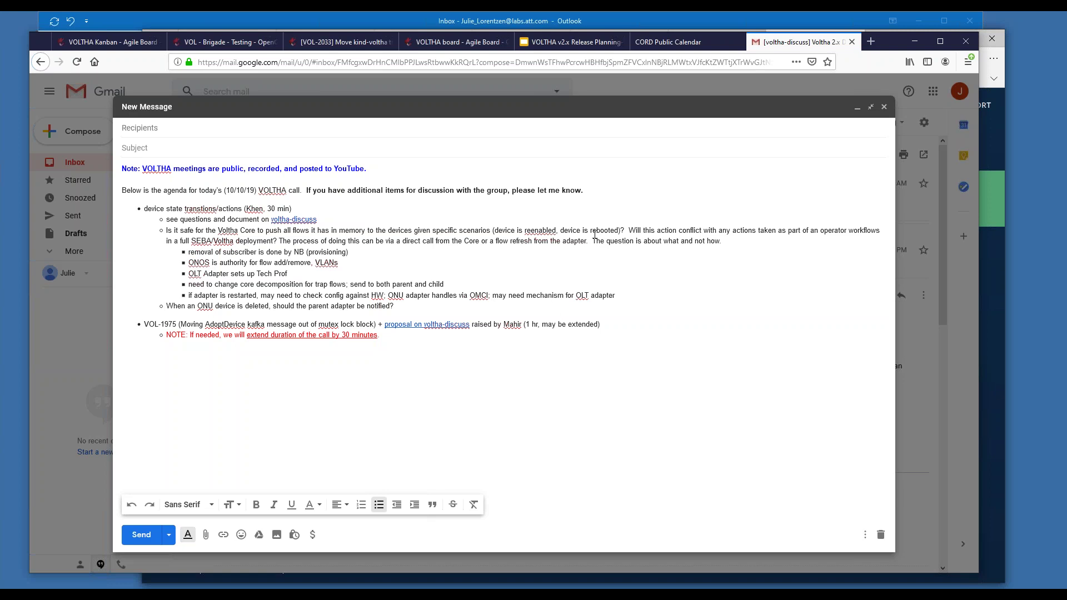
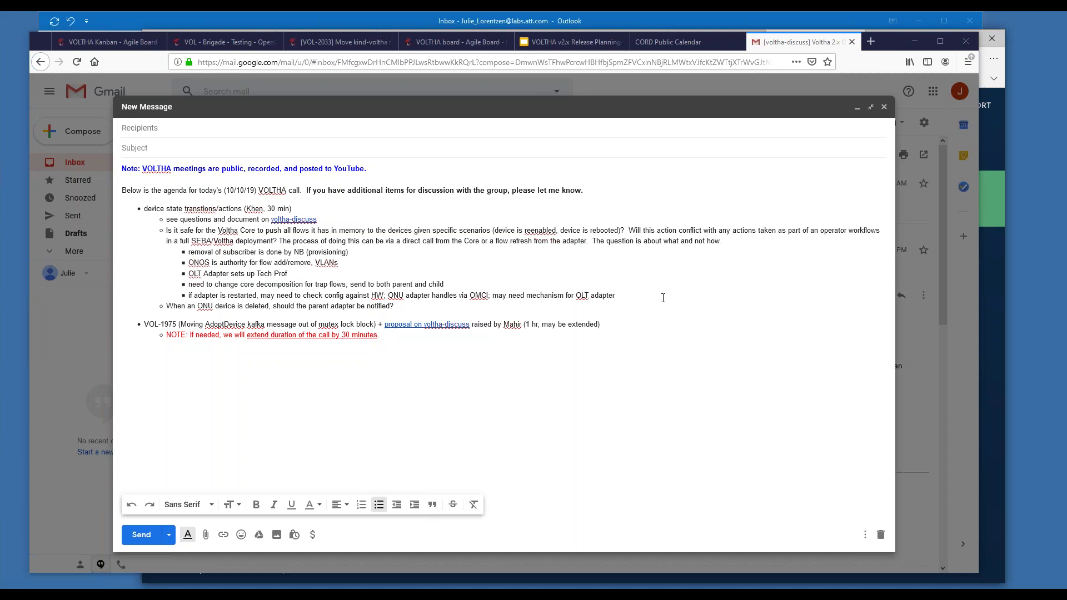
# Extend the ONOS authority note with "; for areas ONOS owns, reconciliation should only happen in ONOS, not adapter".
pyautogui.click(373, 264)
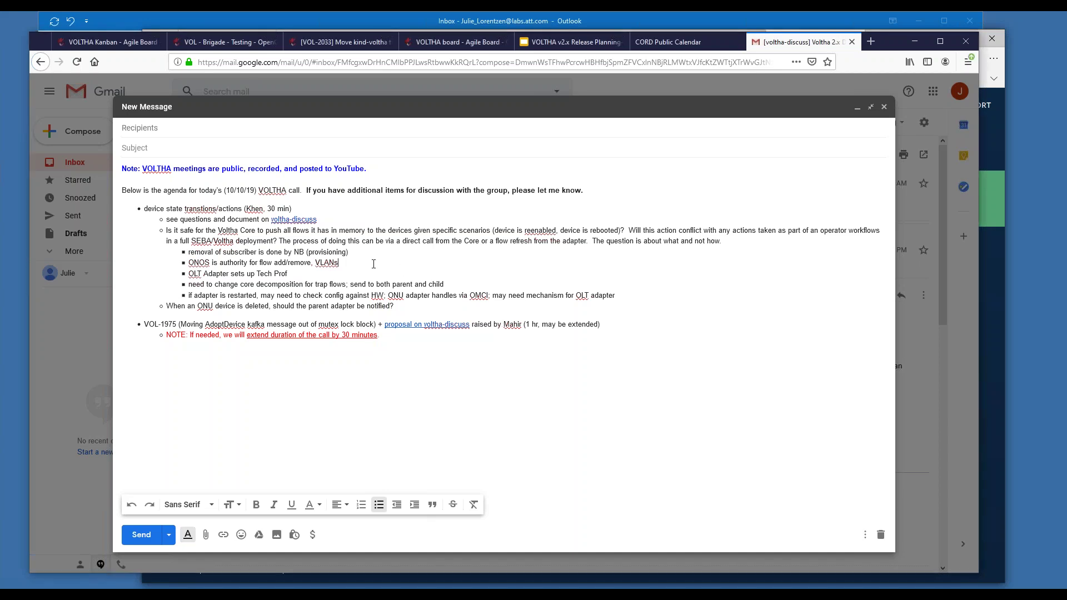
pyautogui.write('; for areas ONOS owns, reconciliation should only h')
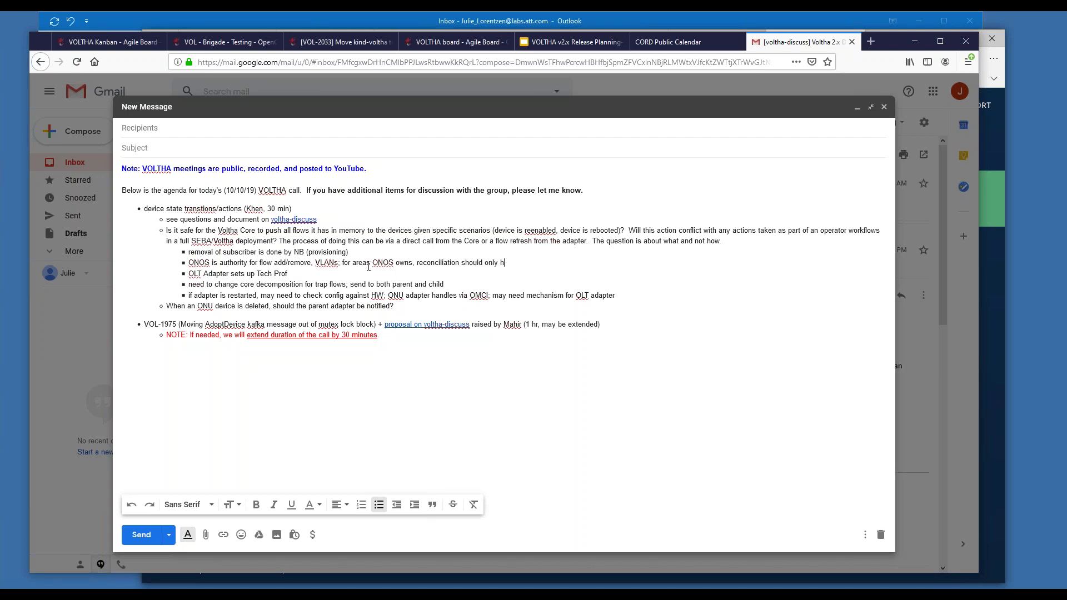
pyautogui.write('appen in ONOS, not adapter')
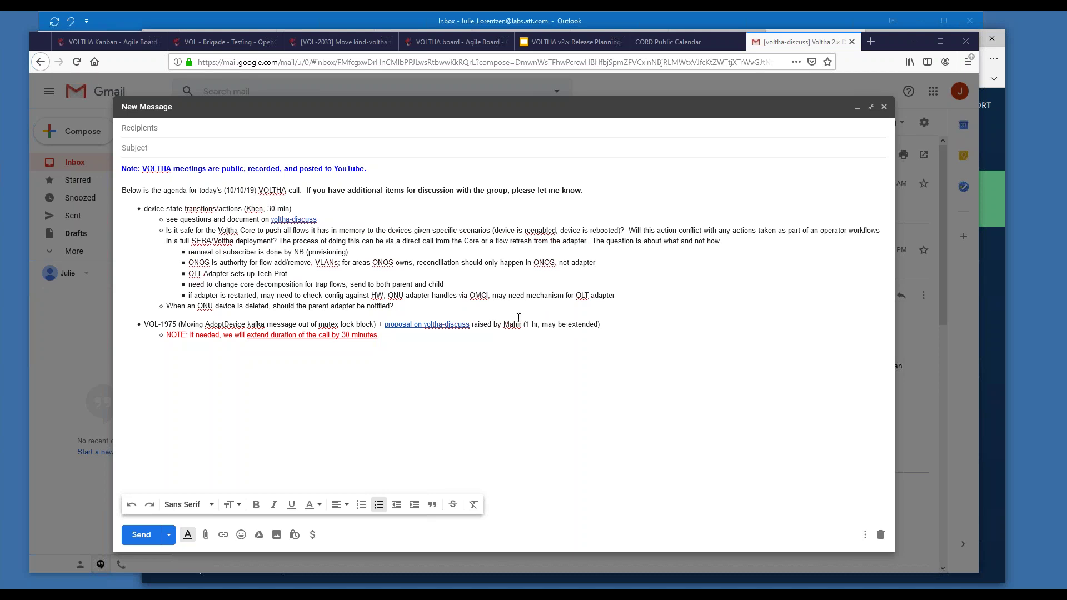
pyautogui.click(449, 323)
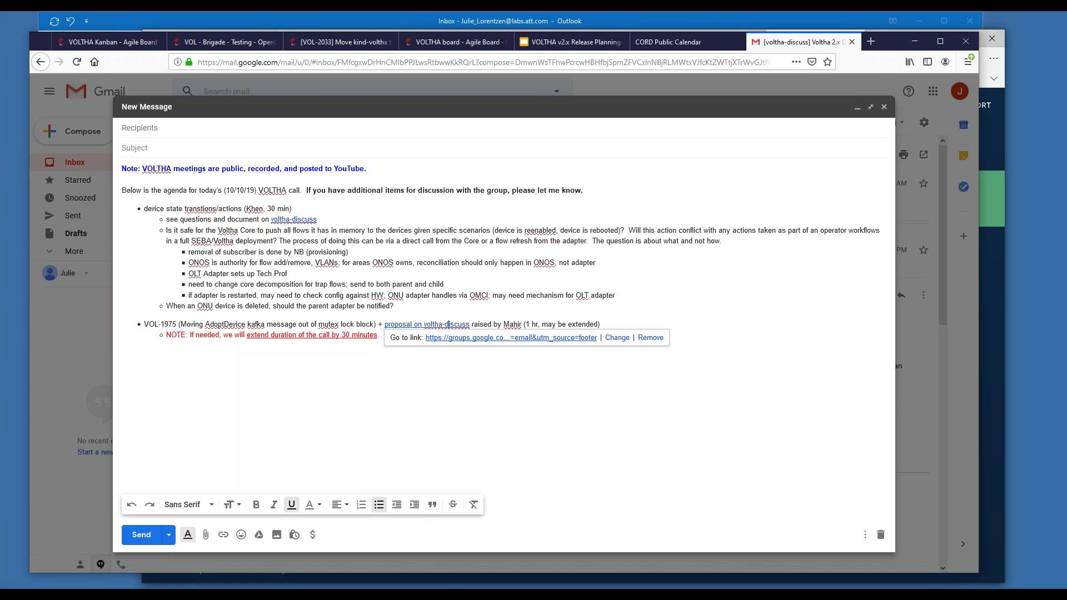
pyautogui.rightClick(468, 336)
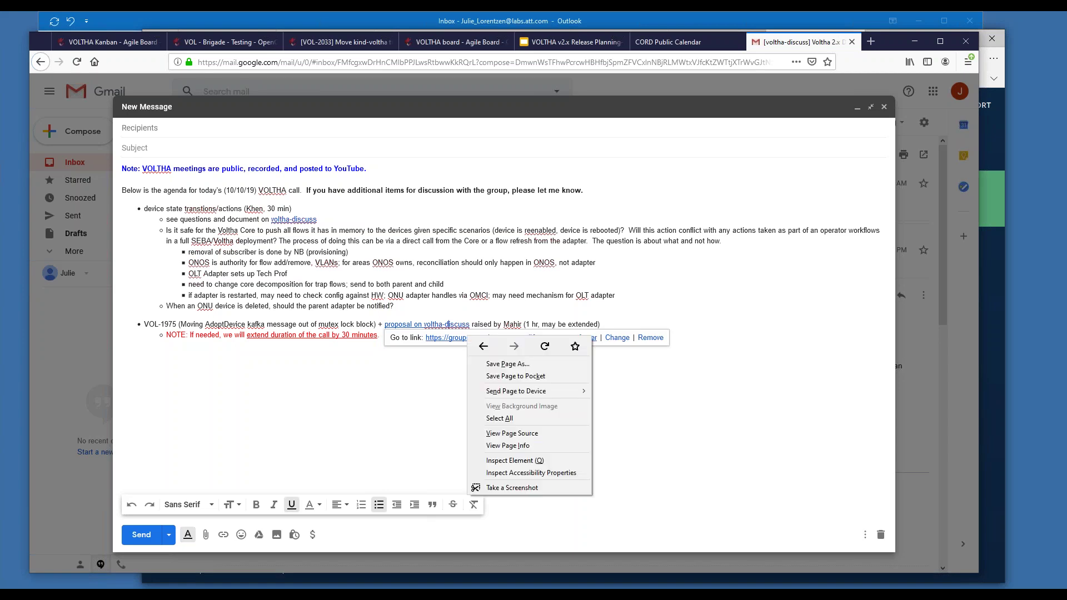
pyautogui.click(435, 407)
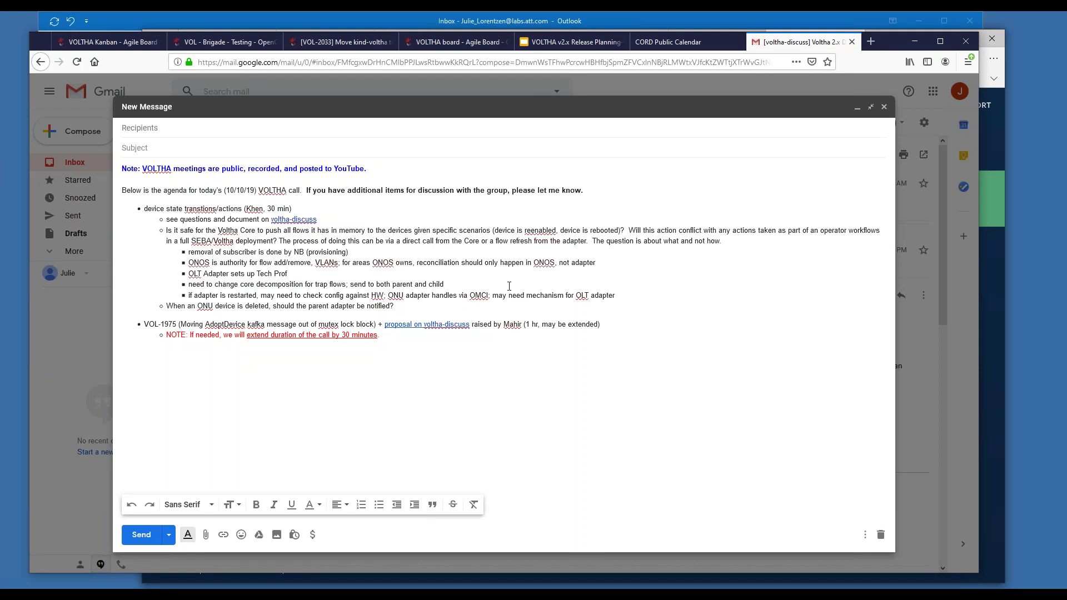
# Add a sub-bullet with the ticket reference "VOL-1895" below the adapter restart note.
pyautogui.click(618, 297)
pyautogui.press('Return')
pyautogui.write('VOL')
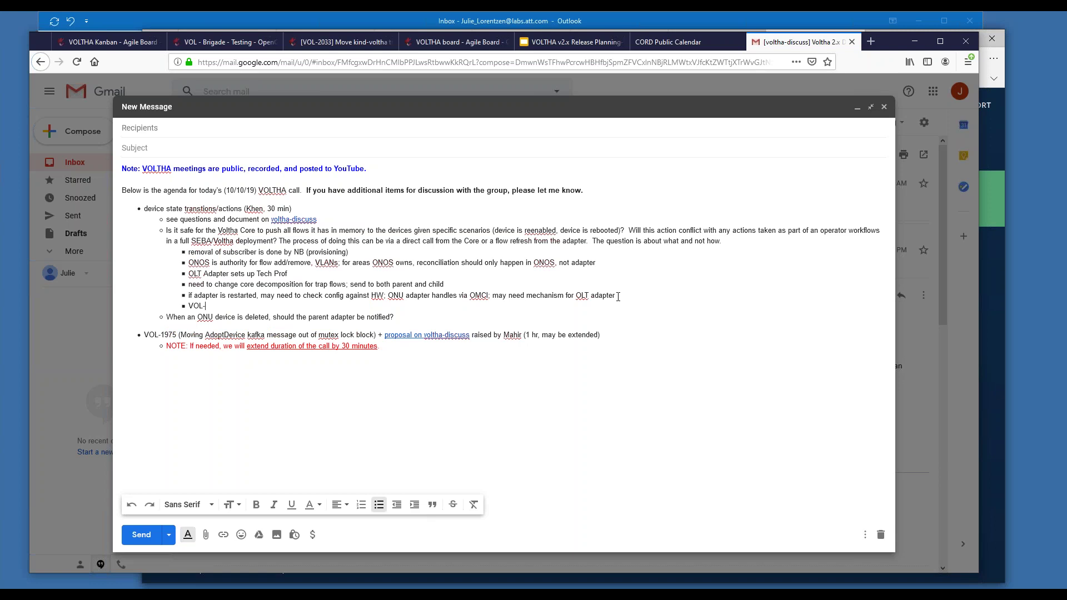
pyautogui.write('-')
pyautogui.write('1894')
pyautogui.tripleClick(504, 335)
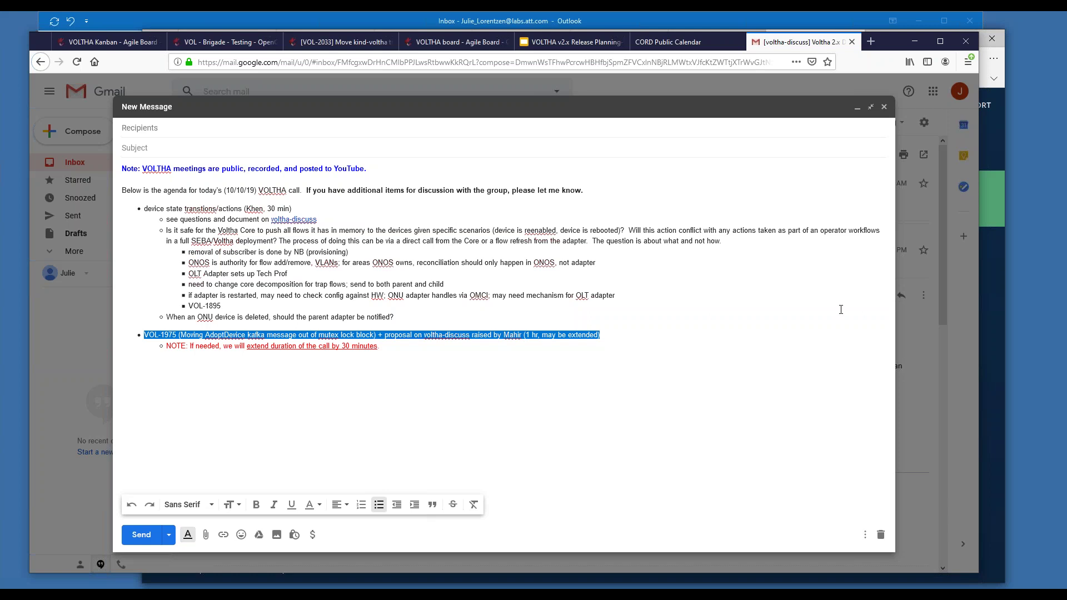
pyautogui.click(538, 275)
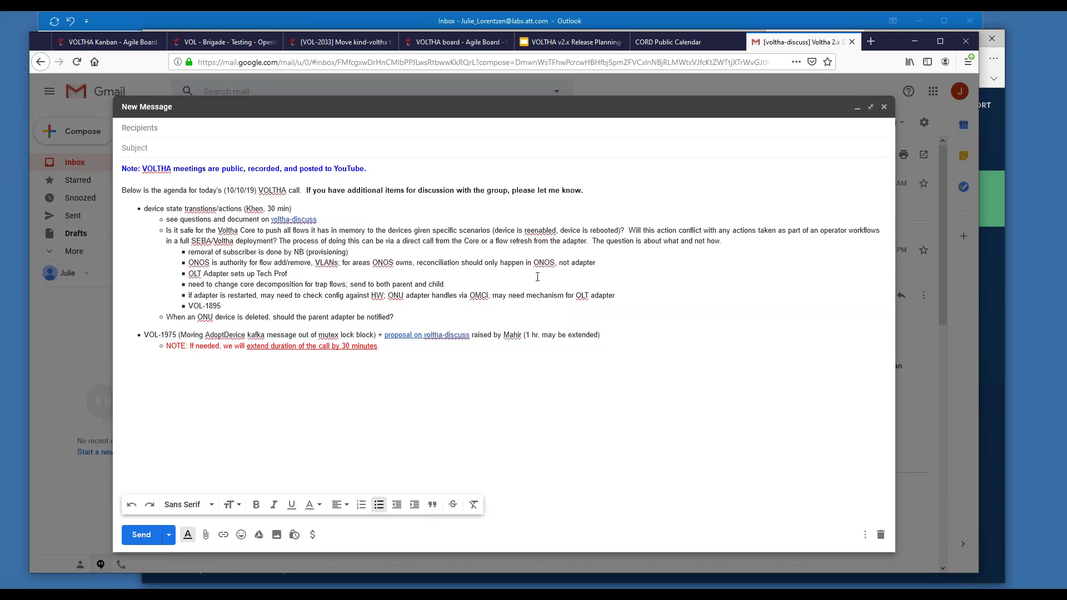
# Append "task" to the OLT Adapter Tech Prof note and "- agreed" to the trap flows decomposition note.
pyautogui.write('task')
pyautogui.tripleClick(350, 333)
pyautogui.tripleClick(322, 284)
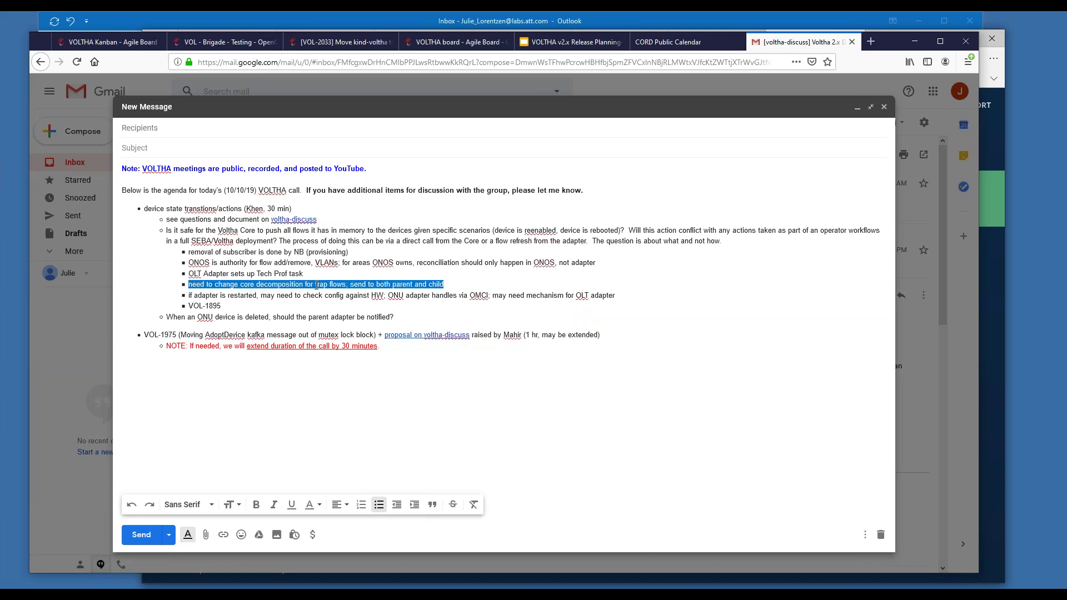
pyautogui.click(464, 282)
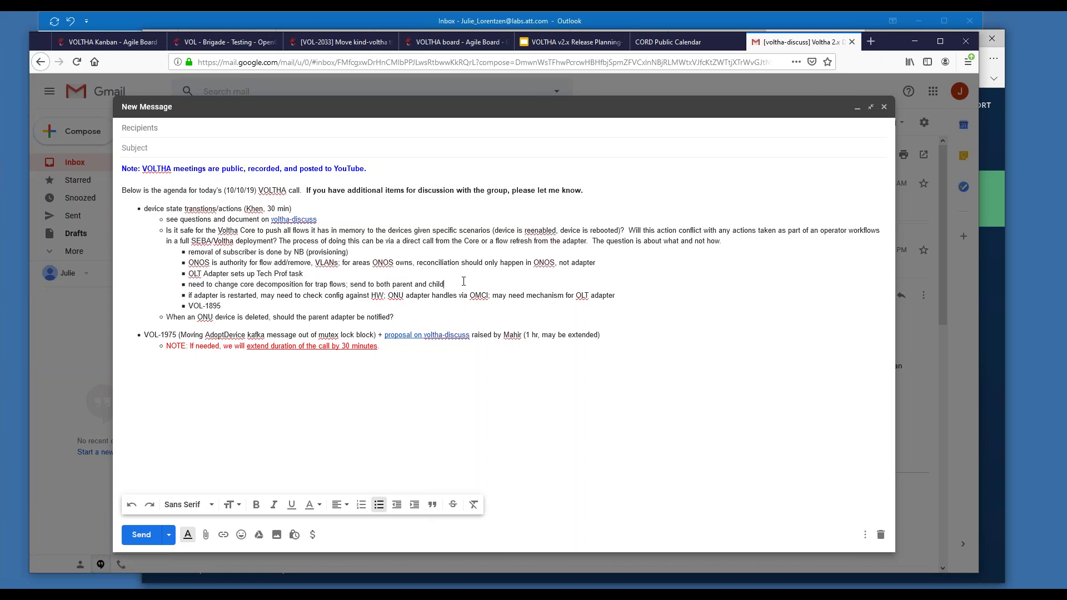
pyautogui.write('agreed')
# Format the agreed note about core decomposition for trap flows in bold blue text.
pyautogui.tripleClick(400, 283)
pyautogui.click(256, 504)
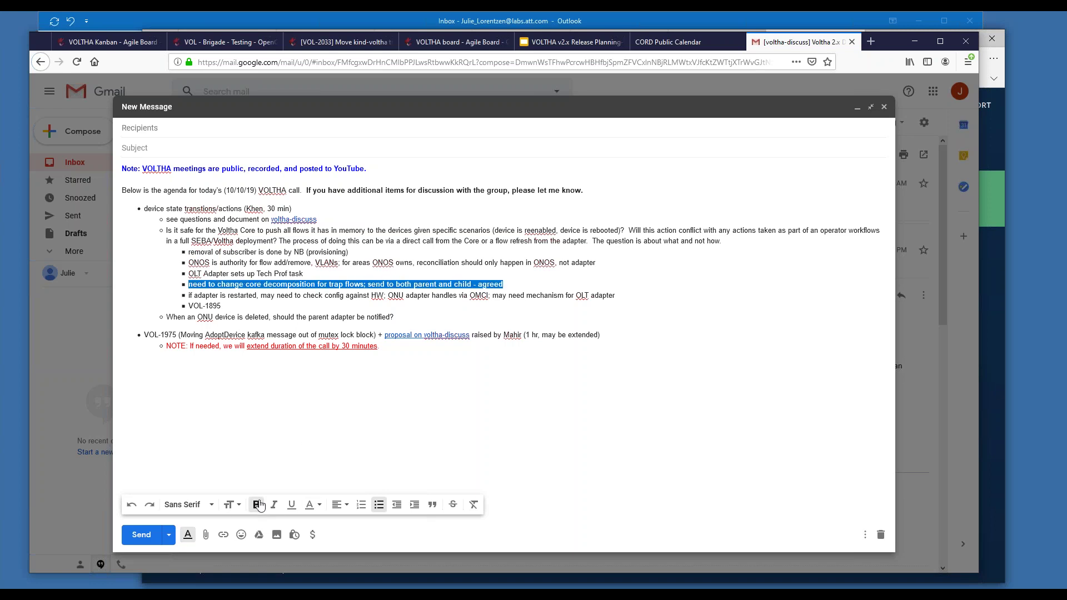
pyautogui.click(319, 505)
pyautogui.click(306, 425)
pyautogui.click(493, 323)
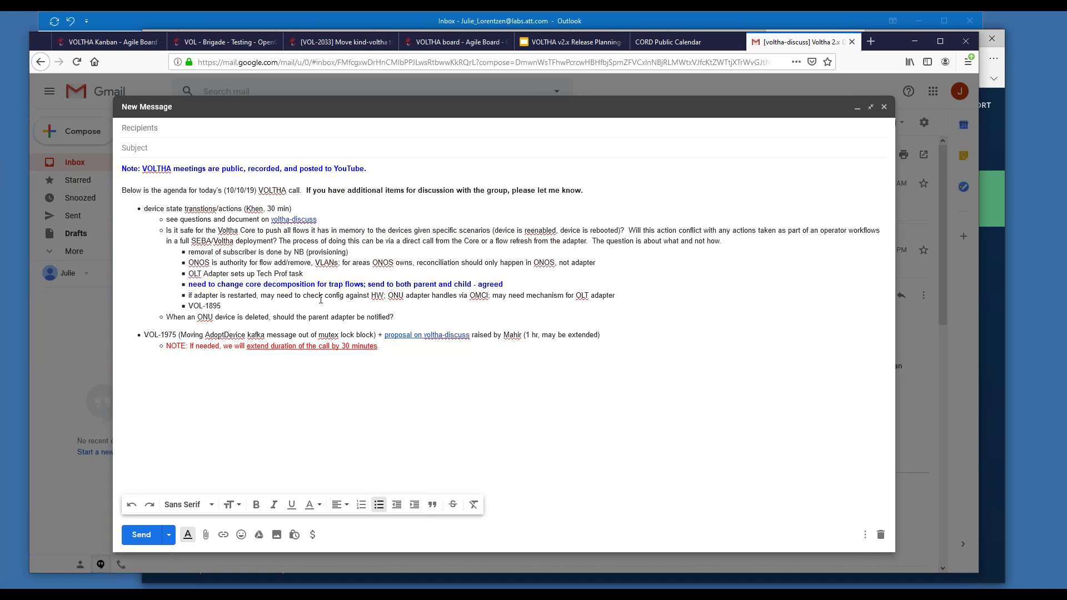
# Add an empty sub-bullet below the "VOL-1895" ticket reference.
pyautogui.press('BackSpace')
pyautogui.write('6')
pyautogui.press('Return')
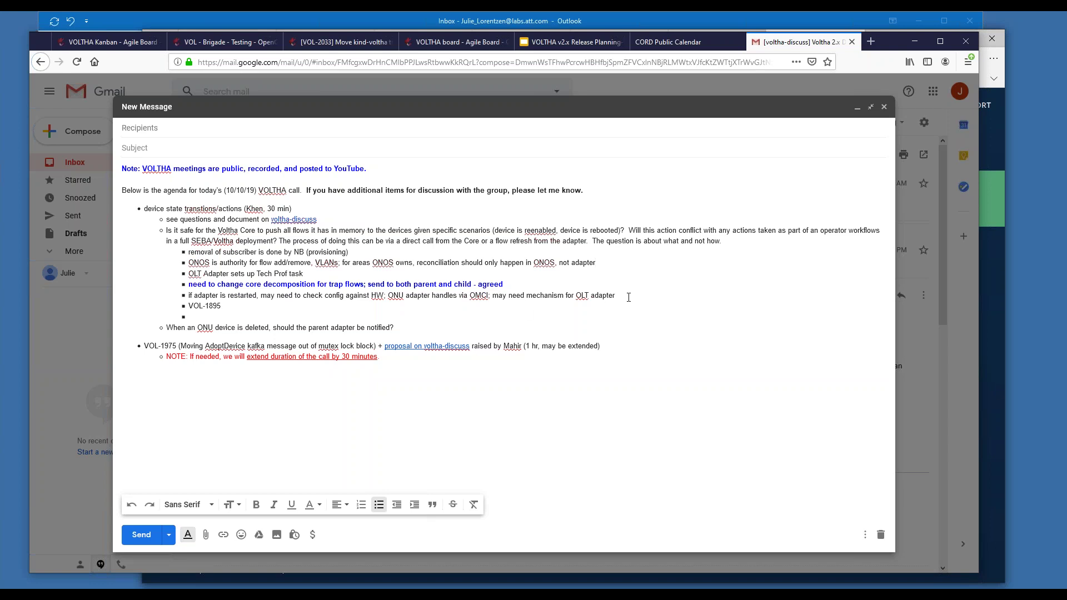
# Add a nested sub-bullet "ONOS would need to reconcile ONU state and flows;" under the adapter restart note.
pyautogui.press('Return')
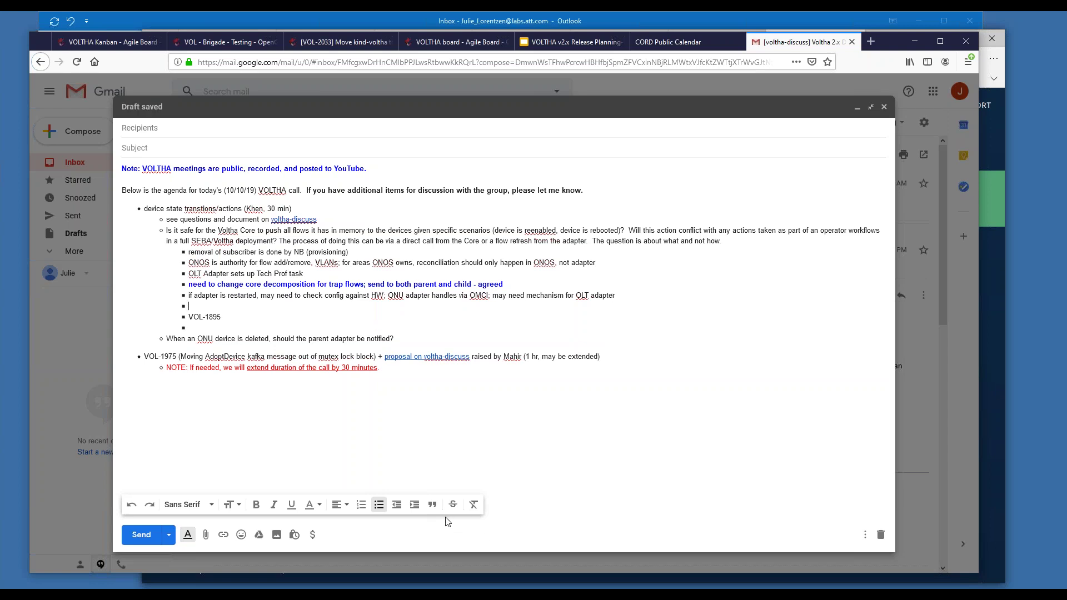
pyautogui.click(411, 507)
pyautogui.write('ONOS would need to reco')
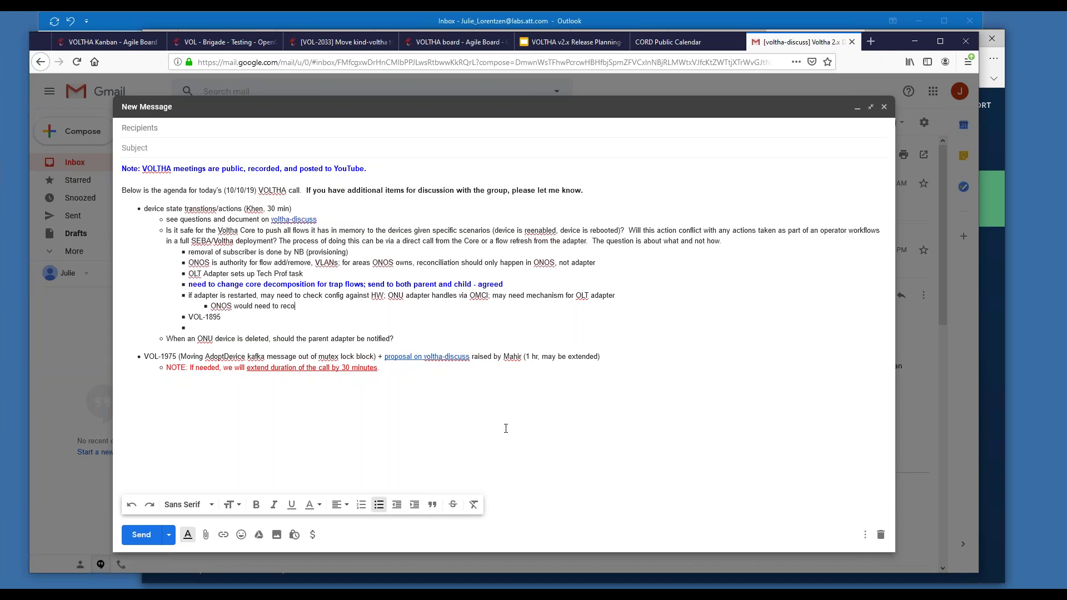
pyautogui.write('nclile ONU state and flows;')
# Add "no for autonomous flow replay from core for any state change - agreed" below the reconciliation note, outdented to the adapter restart note's level.
pyautogui.press('Return')
pyautogui.write('no for autom')
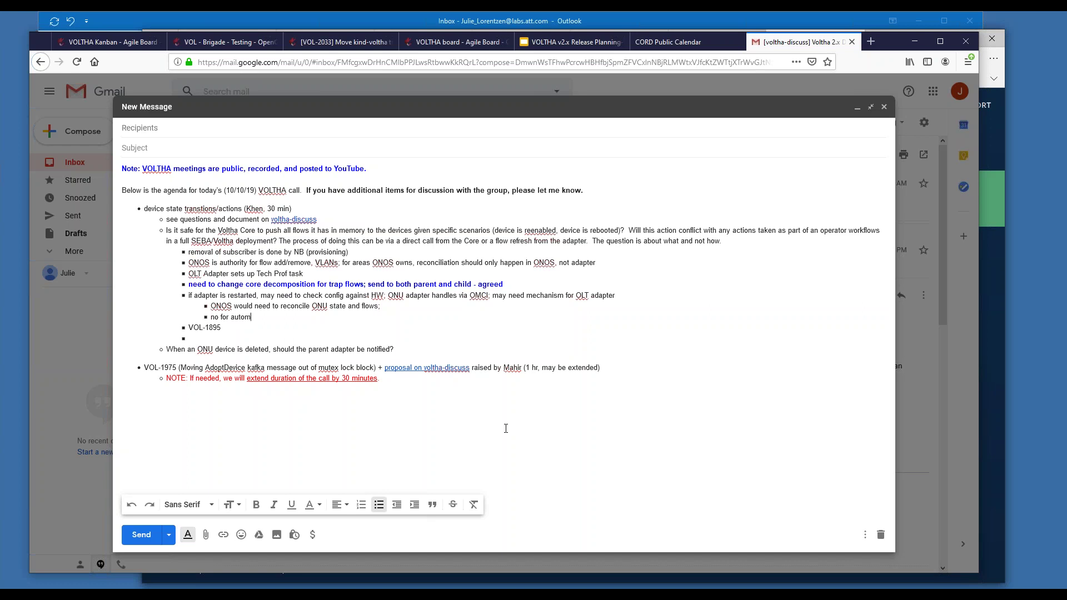
pyautogui.write('onous flow repush from core')
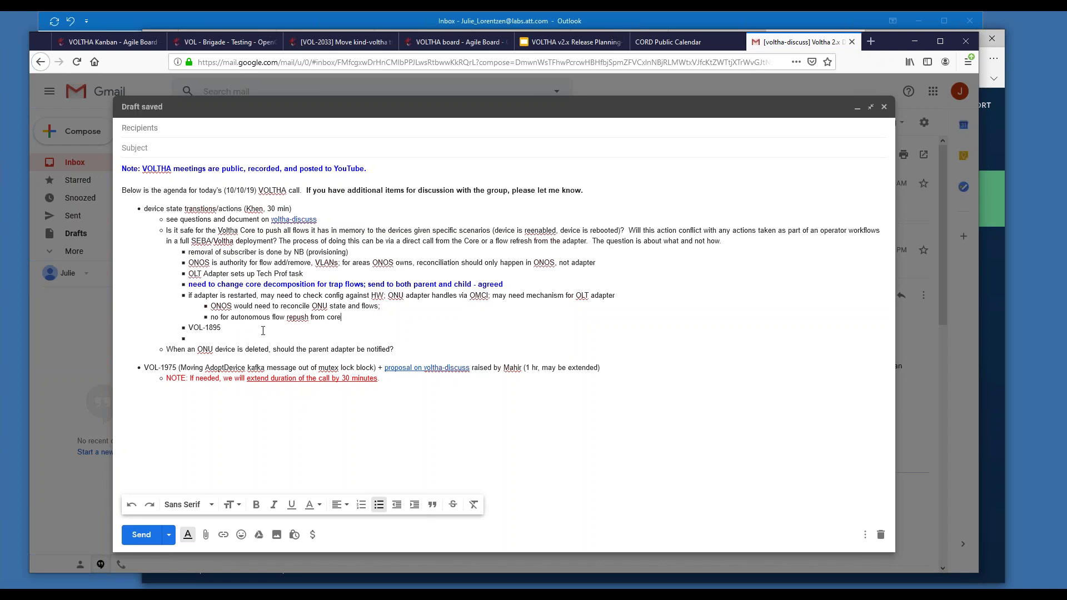
pyautogui.doubleClick(302, 317)
pyautogui.write('replay')
pyautogui.click(397, 506)
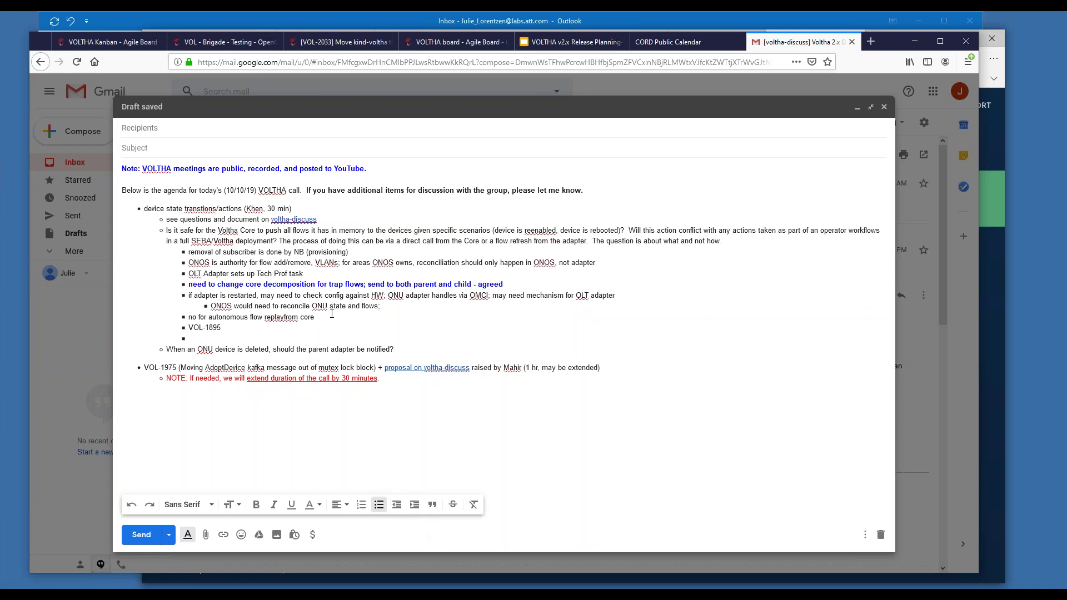
pyautogui.press('Home')
pyautogui.write('core for any state change - agreed')
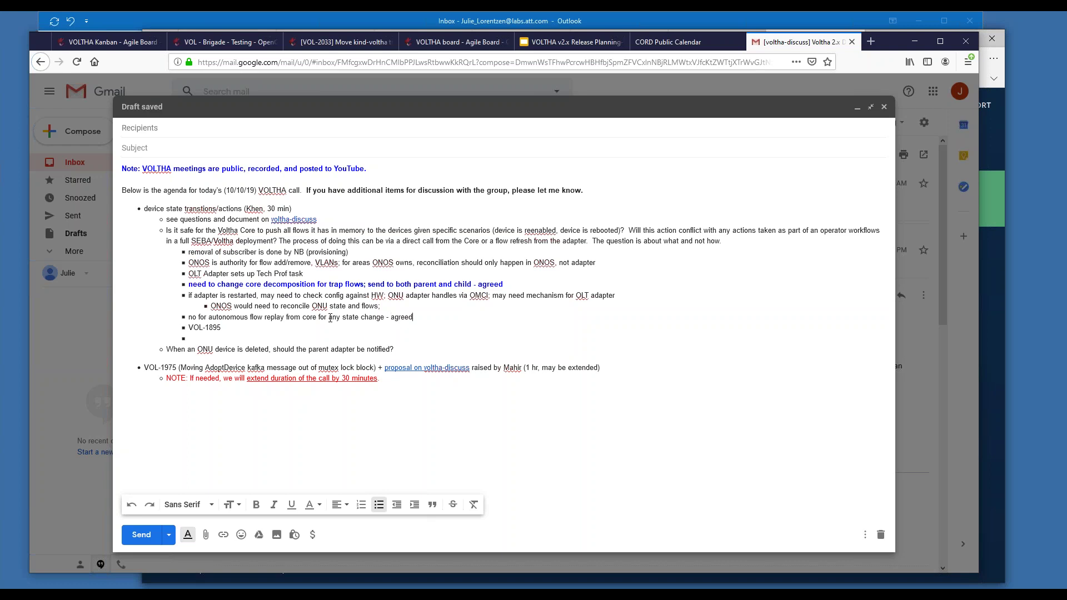
# Format the agreed note about autonomous flow replay in bold blue text.
pyautogui.tripleClick(277, 315)
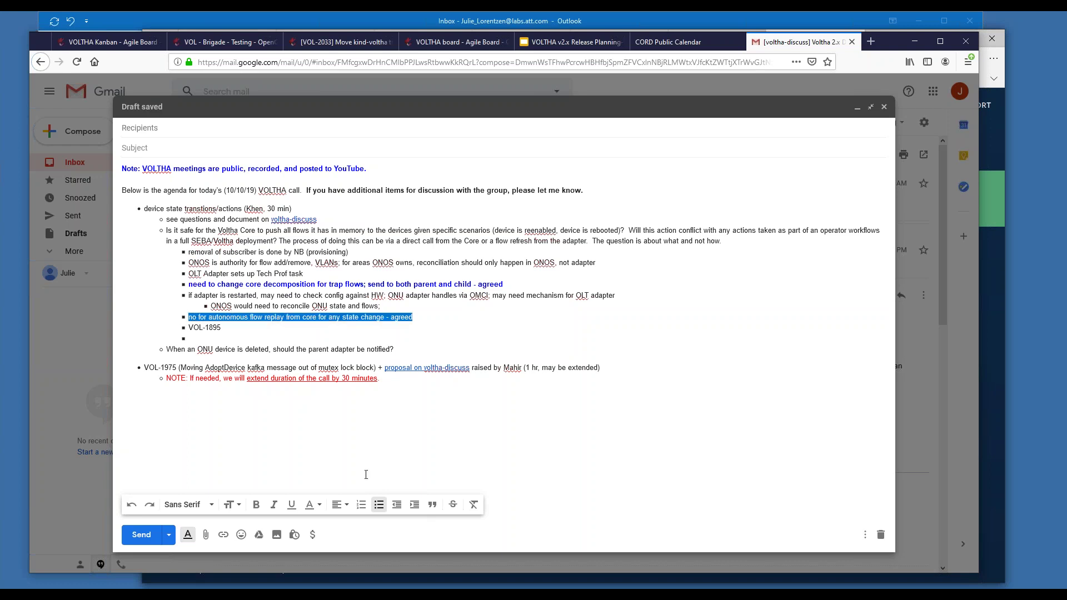
pyautogui.click(254, 505)
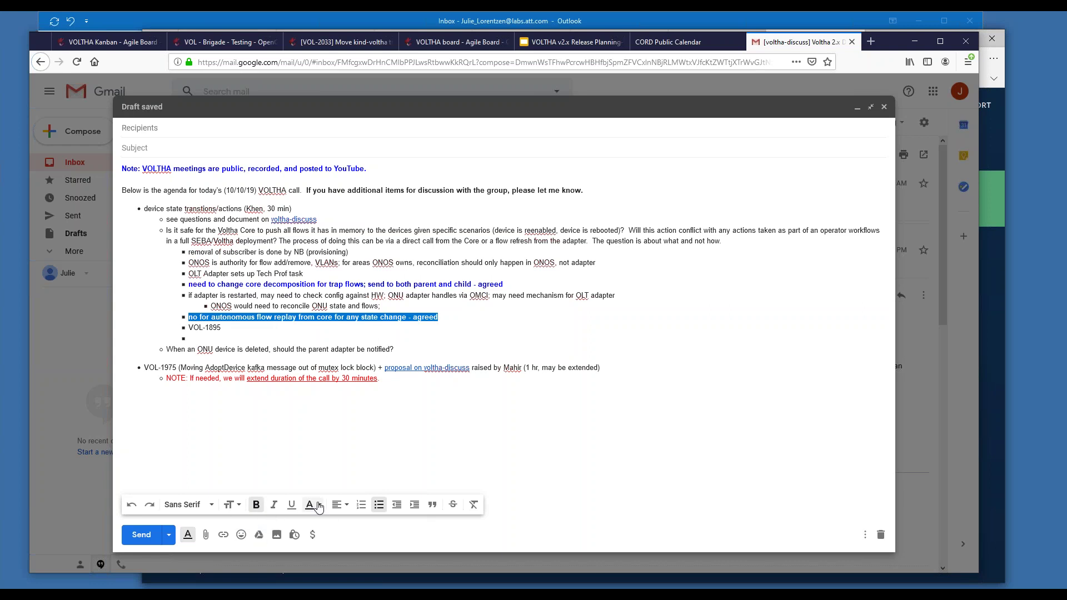
pyautogui.click(314, 504)
pyautogui.click(293, 424)
pyautogui.click(443, 315)
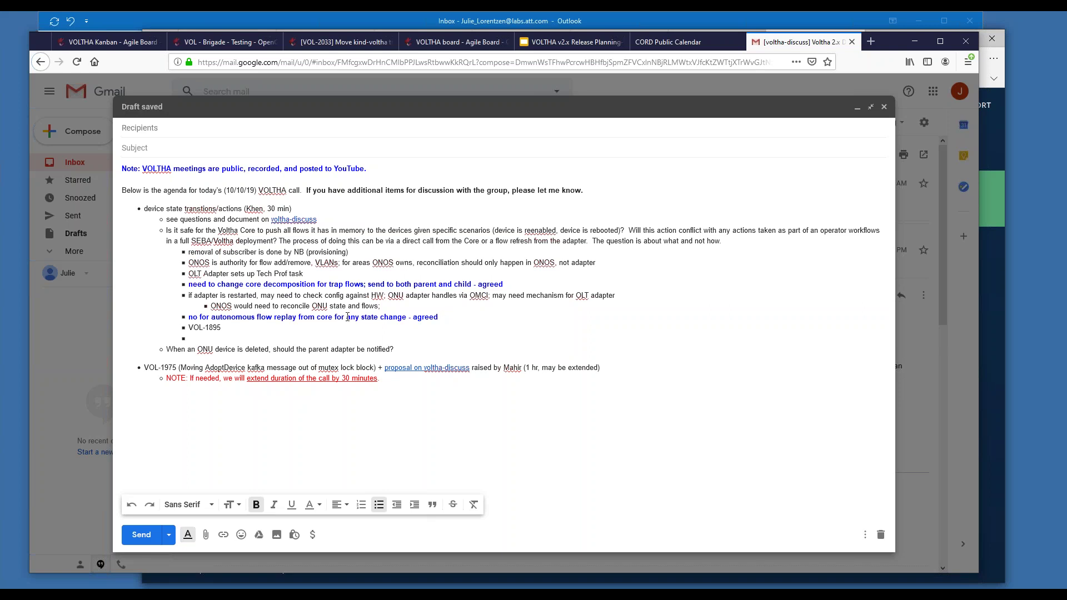
pyautogui.tripleClick(358, 315)
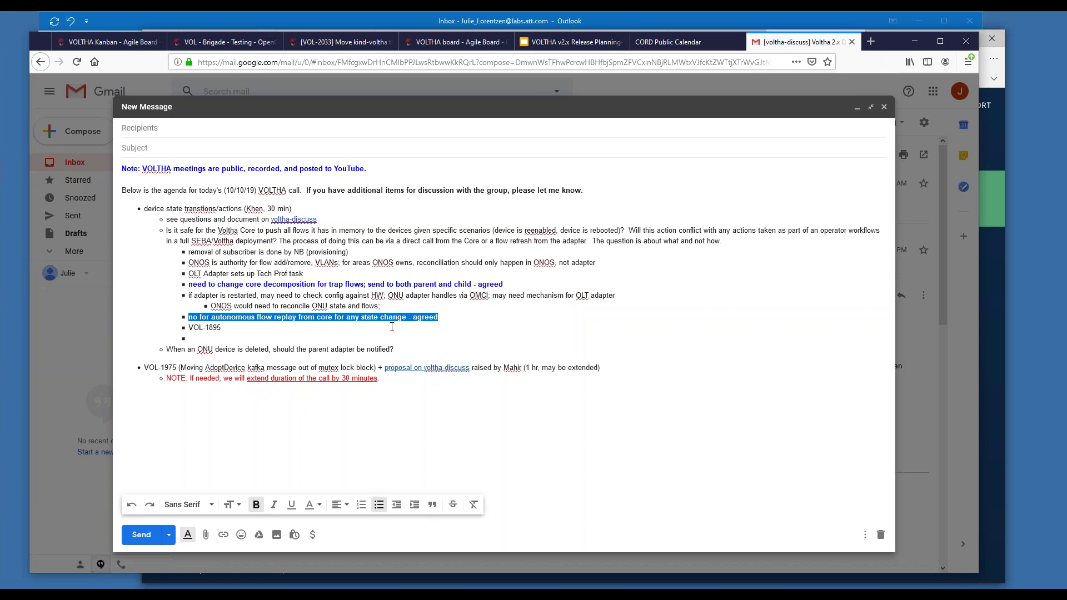
pyautogui.click(451, 317)
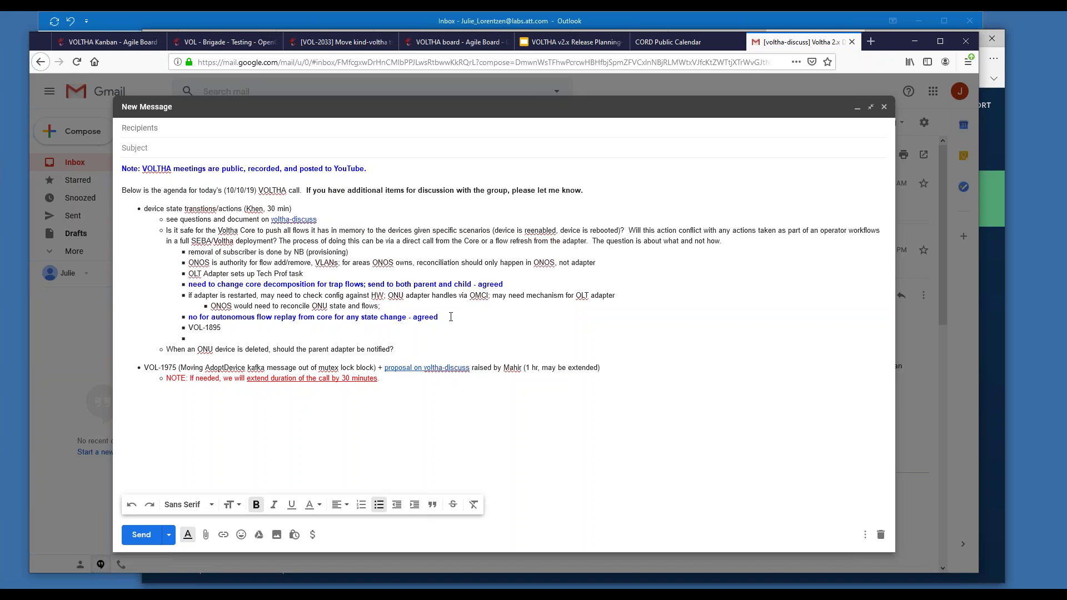
pyautogui.hotkey('ctrl', 'b')
# Open the voltha-discuss proposal linked in the VOL-1975 agenda item and examine its first proposed task.
pyautogui.click(532, 367)
pyautogui.click(442, 368)
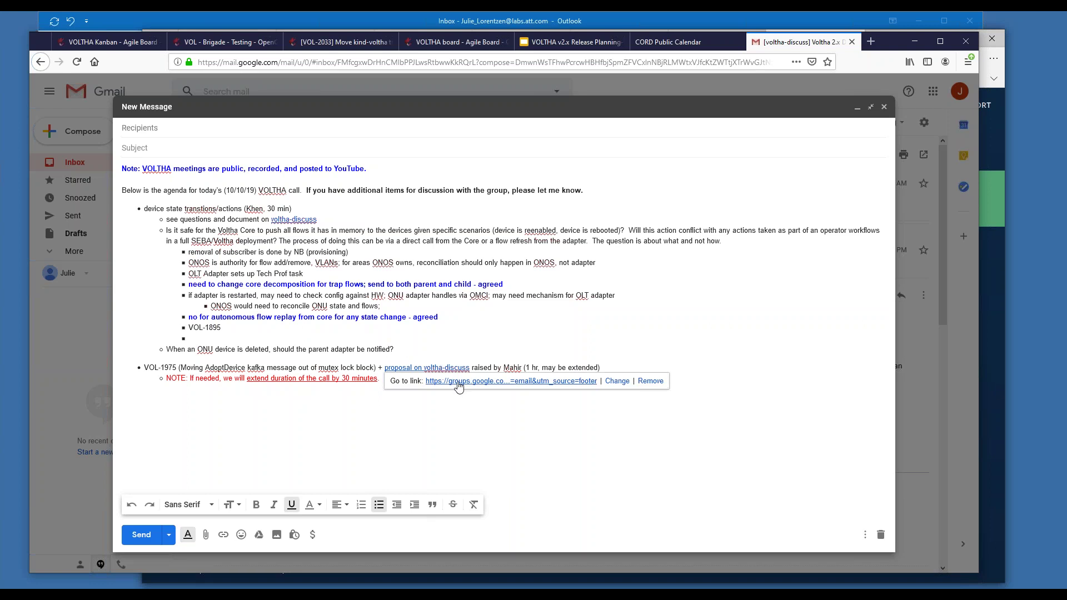
pyautogui.click(458, 382)
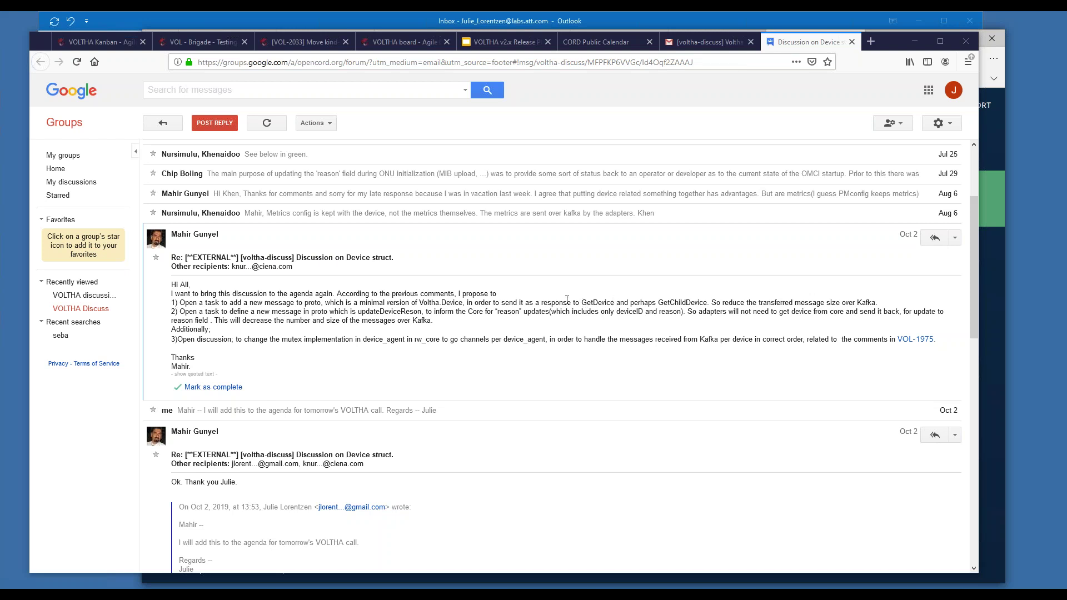
pyautogui.tripleClick(515, 307)
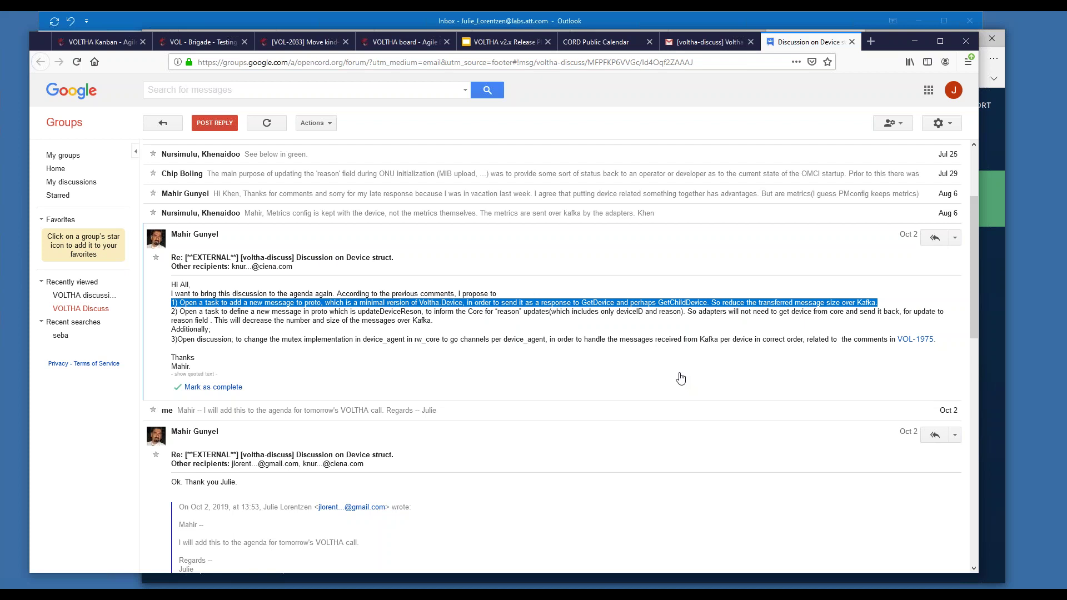
pyautogui.click(383, 337)
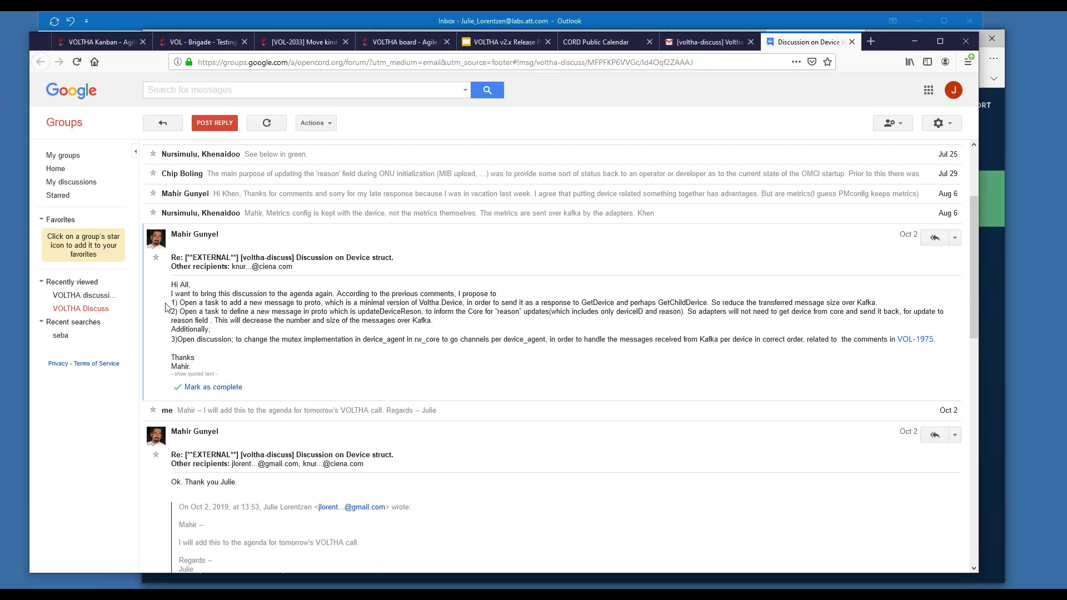
# Copy the three numbered proposals from the discussion post into a new sub-bullet below the call extension note in the draft email.
pyautogui.moveTo(173, 302); pyautogui.dragTo(938, 338)
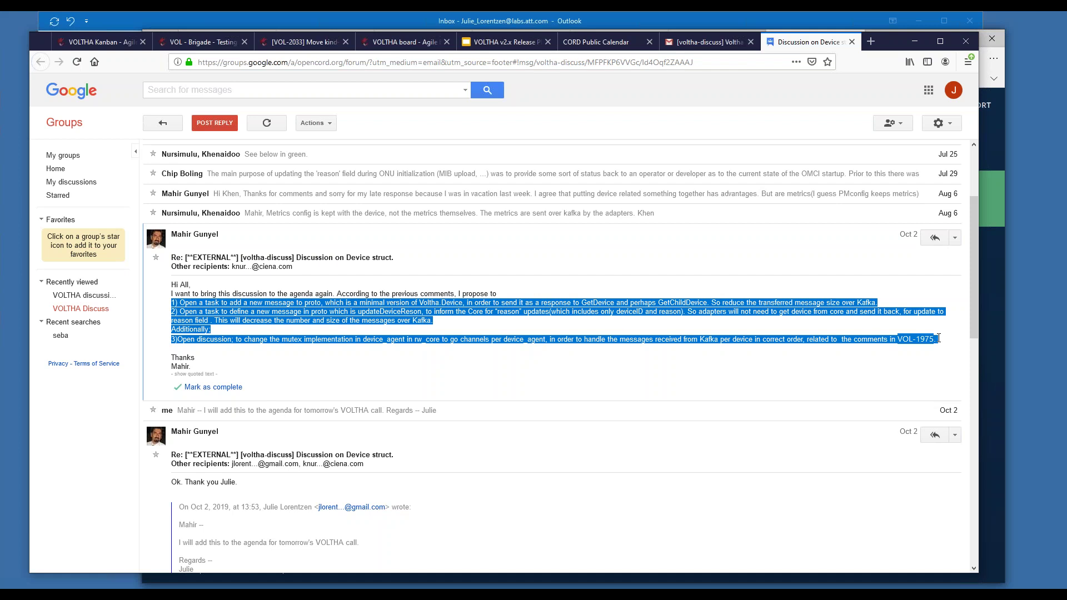
pyautogui.click(710, 46)
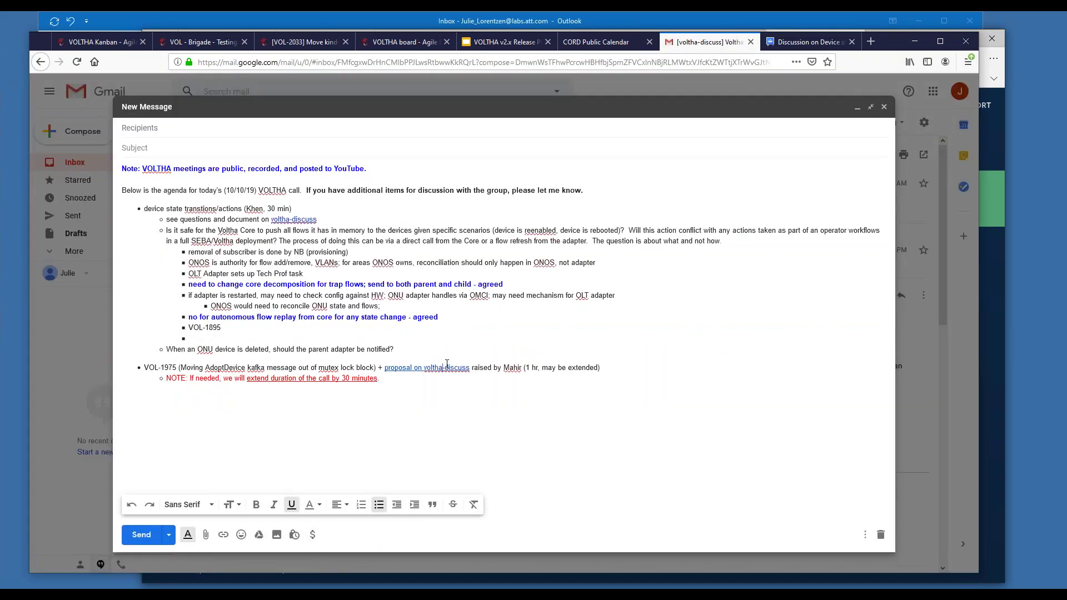
pyautogui.click(460, 386)
pyautogui.hotkey('ctrl', 'v')
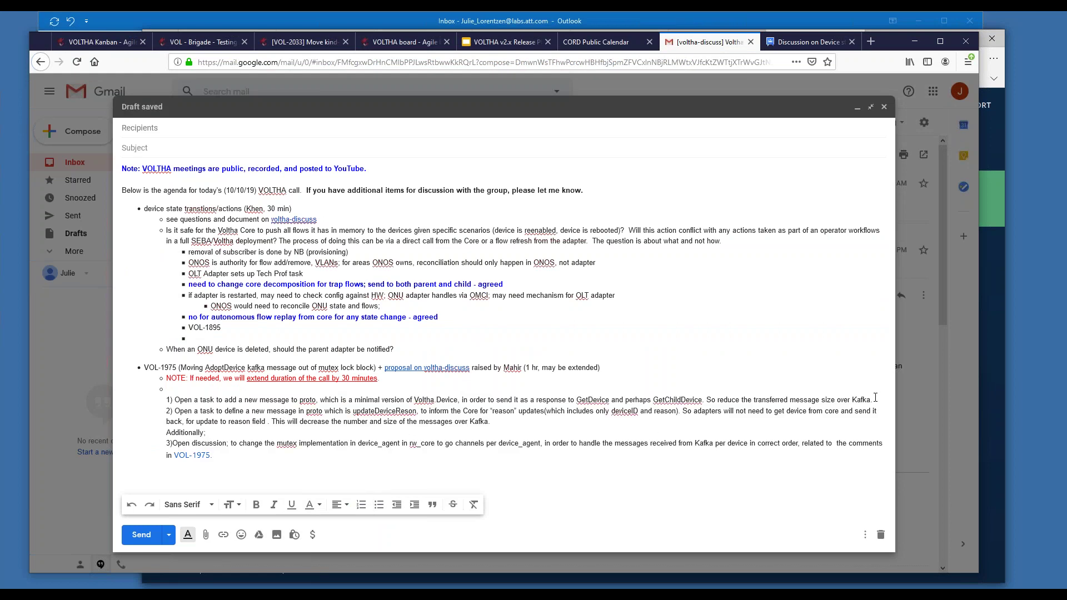
# Add the sub-bullet "general agreement on minimizing response of GetDevice, no consensus on method;" below proposal 1, with an empty bullet after it.
pyautogui.press('Return')
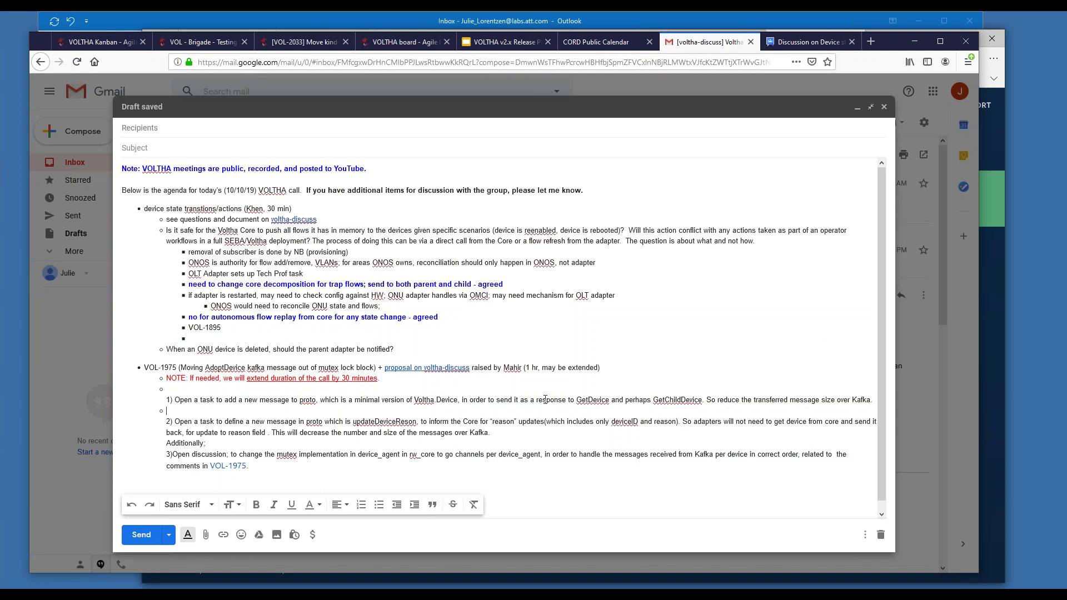
pyautogui.tripleClick(356, 400)
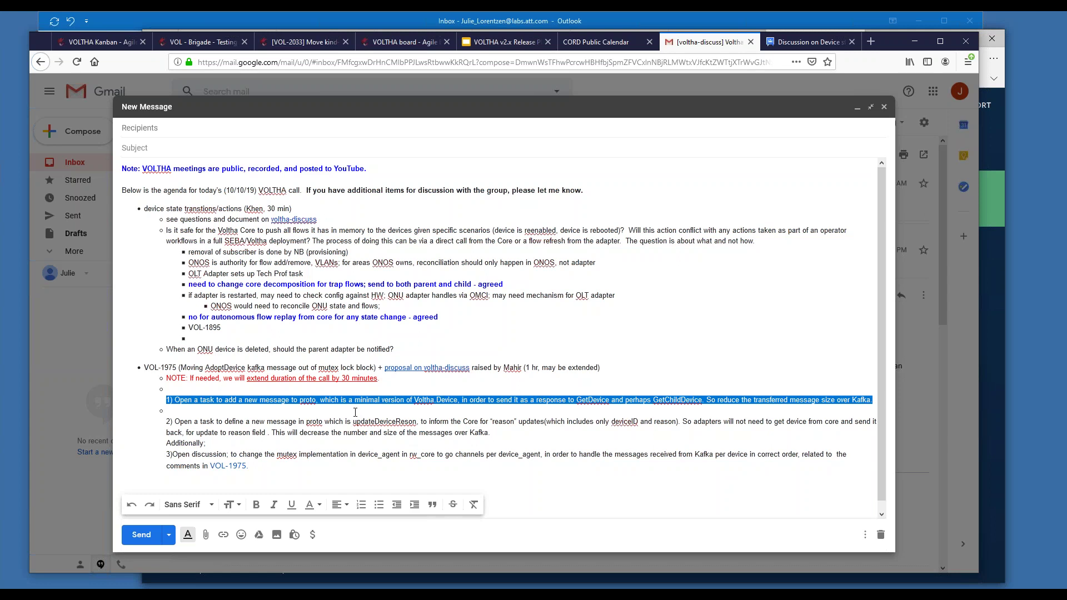
pyautogui.click(355, 413)
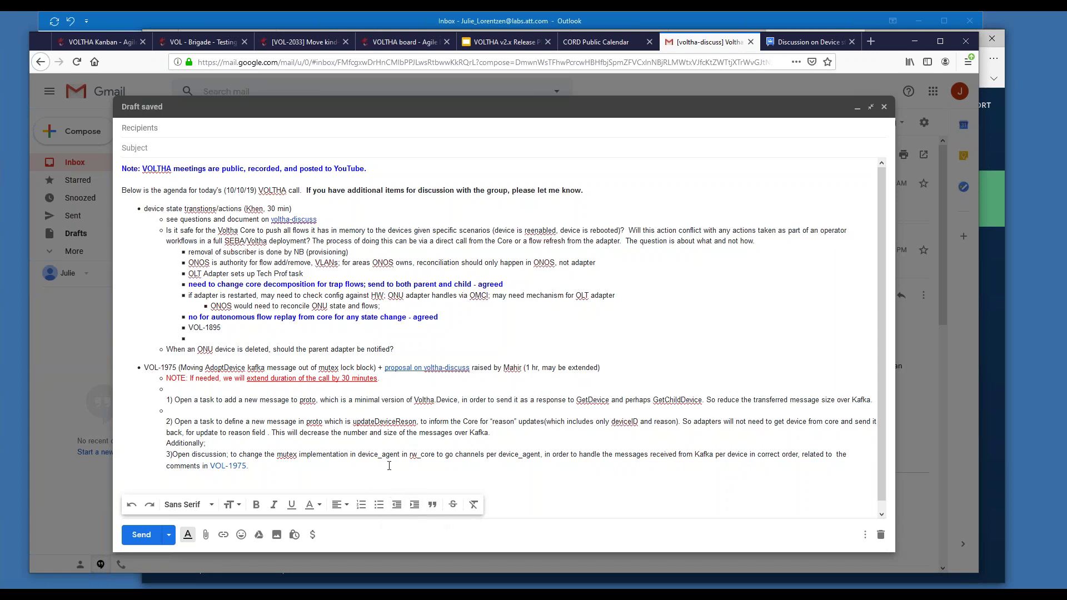
pyautogui.write('general agreement on minimizing response')
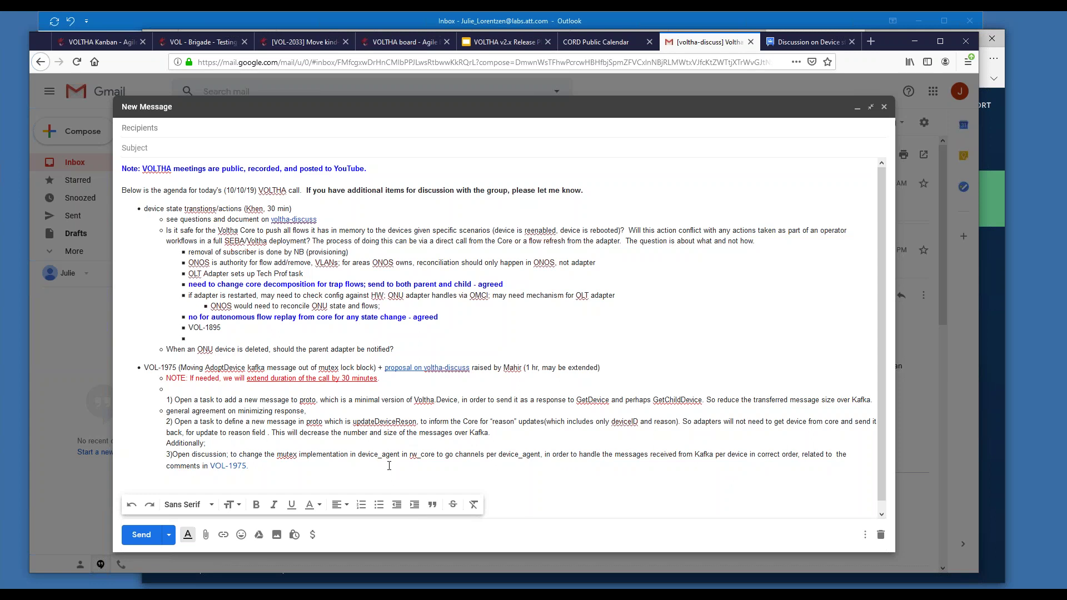
pyautogui.write(',')
pyautogui.press('Return')
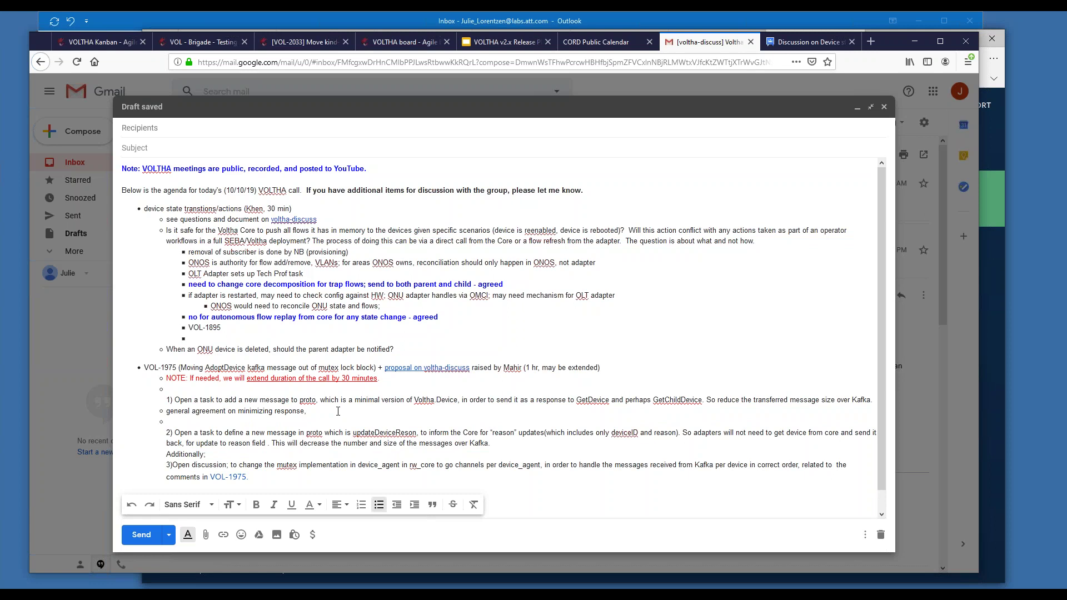
pyautogui.write('no consensus on method')
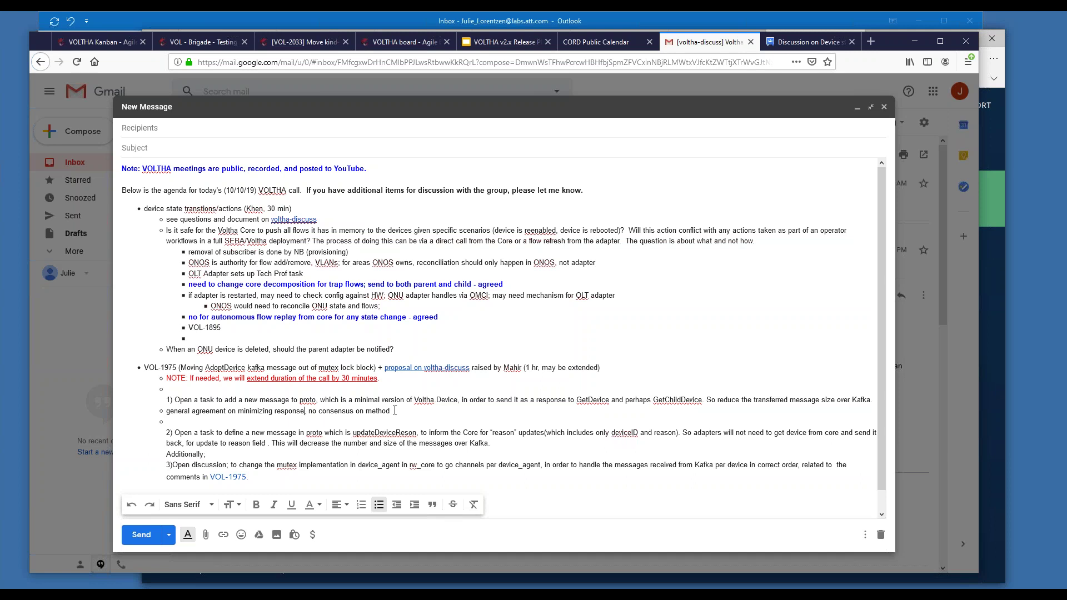
pyautogui.click(305, 411)
pyautogui.write('of GetDevice')
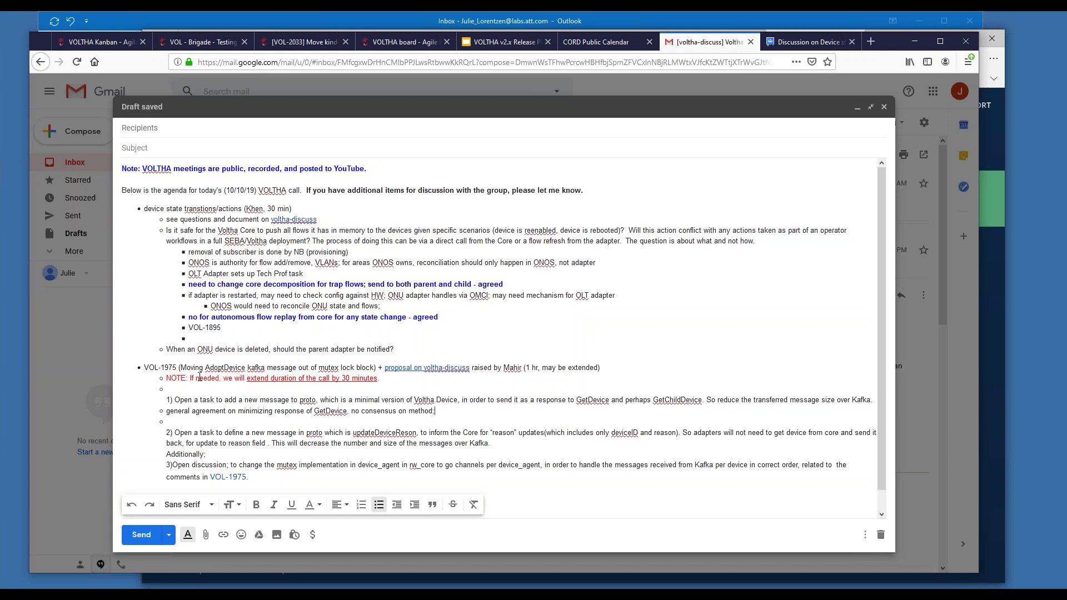
# Remove "If needed," from the red note about extending the call.
pyautogui.moveTo(191, 379); pyautogui.dragTo(227, 380)
pyautogui.press('BackSpace')
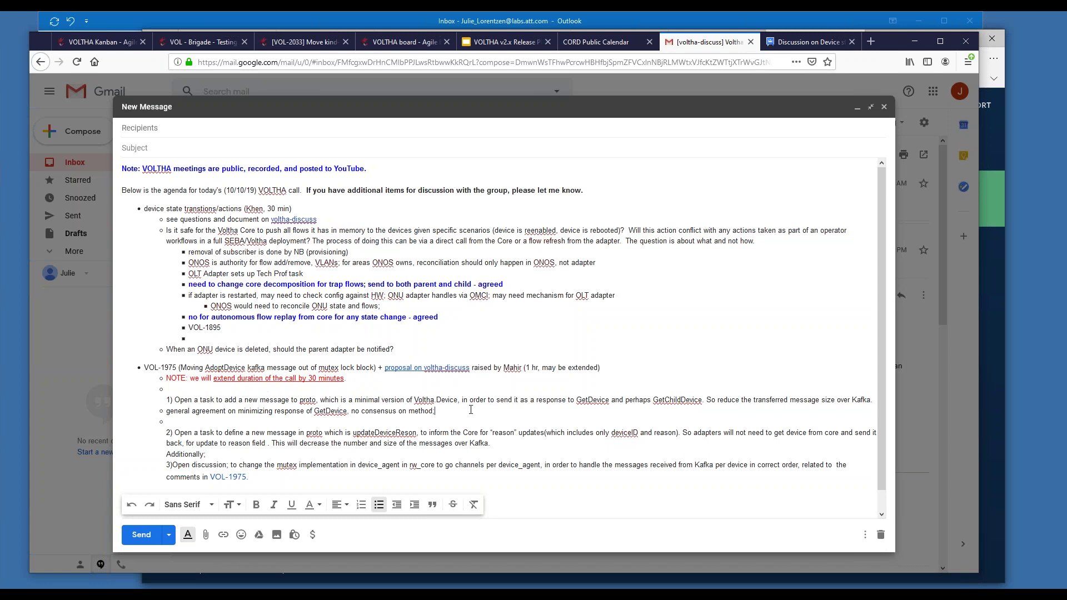
# Fill the empty sub-bullet with "look at most common messages and determine which ones should be added to API; which fields for filter,...".
pyautogui.click(442, 420)
pyautogui.write('look at most common messages and determine which ones cou')
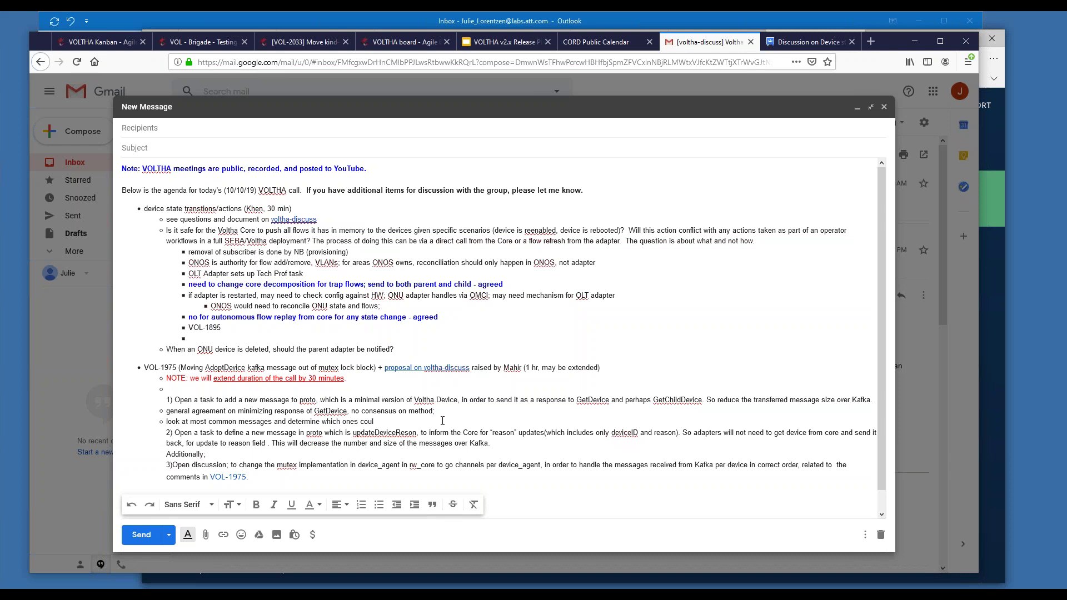
pyautogui.press('BackSpace')
pyautogui.press('BackSpace')
pyautogui.write('should be added to API; whilch filelds for filter')
pyautogui.press('BackSpace')
pyautogui.press('BackSpace')
pyautogui.press('BackSpace')
pyautogui.write(';;;')
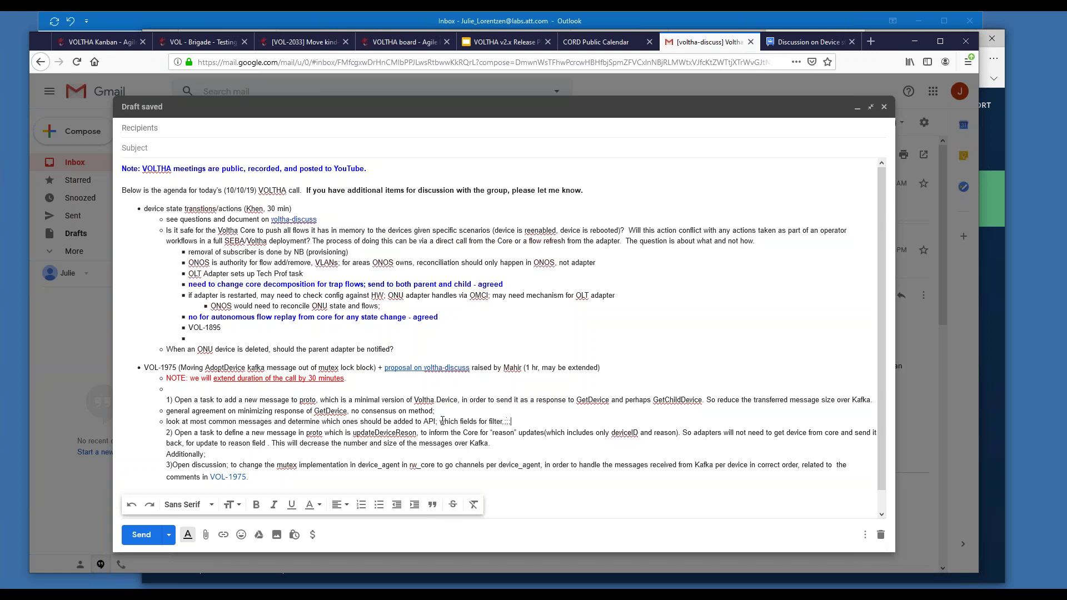
pyautogui.press('BackSpace')
pyautogui.press('BackSpace')
pyautogui.press('BackSpace')
pyautogui.write('...')
# Start a new sub-bullet below the note about the most common messages.
pyautogui.press('Return')
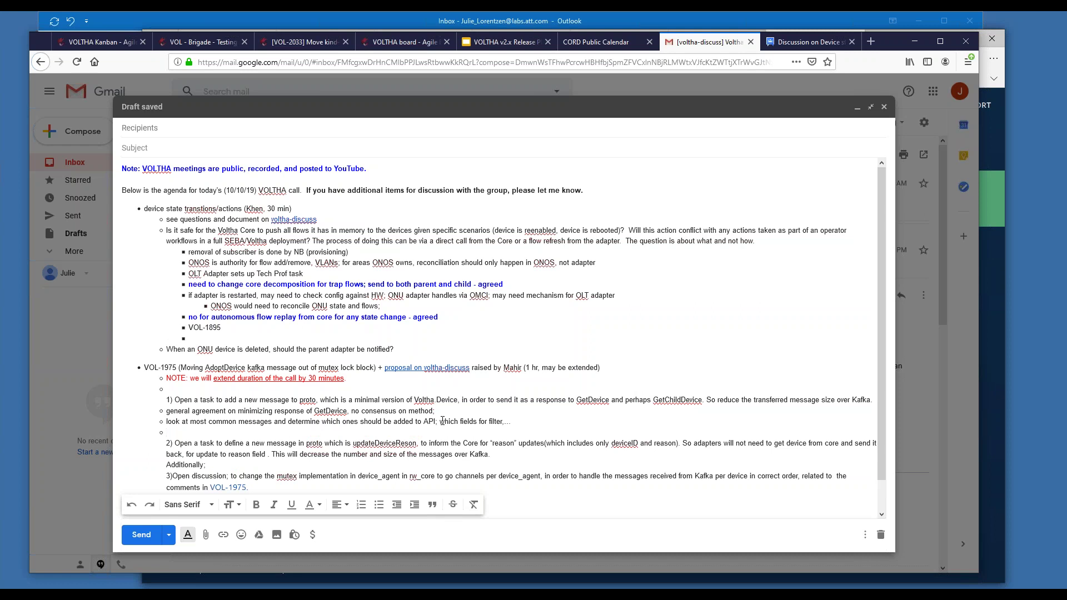
pyautogui.write('remove requests to core for ')
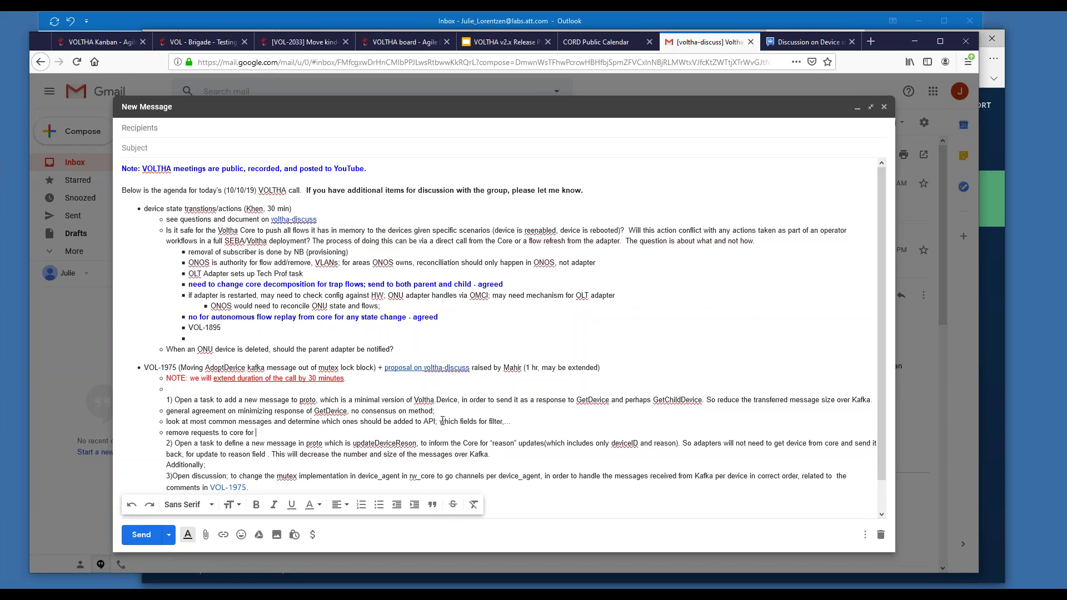
pyautogui.write('it')
pyautogui.press('BackSpace')
pyautogui.press('BackSpace')
pyautogui.press('BackSpace')
pyautogui.press('BackSpace')
pyautogui.press('BackSpace')
pyautogui.press('BackSpace')
pyautogui.press('BackSpace')
pyautogui.press('BackSpace')
pyautogui.press('BackSpace')
pyautogui.press('BackSpace')
pyautogui.press('BackSpace')
pyautogui.press('BackSpace')
pyautogui.press('BackSpace')
pyautogui.press('BackSpace')
pyautogui.press('BackSpace')
pyautogui.press('BackSpace')
pyautogui.press('BackSpace')
pyautogui.press('BackSpace')
pyautogui.press('BackSpace')
pyautogui.press('BackSpace')
pyautogui.press('BackSpace')
pyautogui.press('BackSpace')
pyautogui.press('BackSpace')
pyautogui.press('BackSpace')
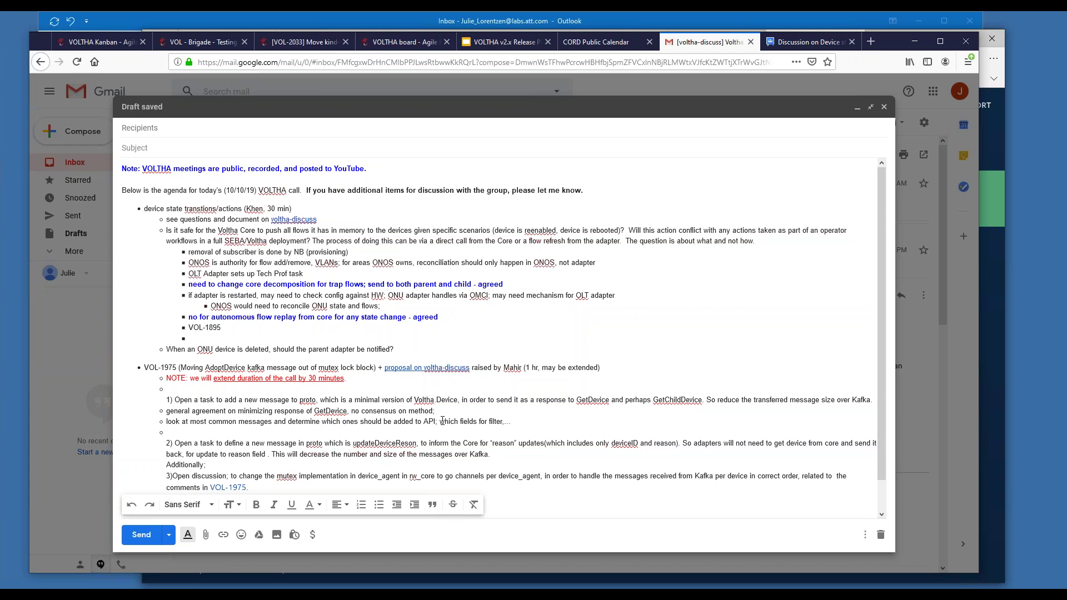
# Fill the empty sub-bullet with "SN, UNI ports, ...: do not need to query core for these;" and start another bullet below.
pyautogui.write('SN, UNI ports')
pyautogui.press('BackSpace')
pyautogui.press('BackSpace')
pyautogui.write('...: th')
pyautogui.write('do not need ')
pyautogui.write('to qu')
pyautogui.write('ery core for the')
pyautogui.write('se')
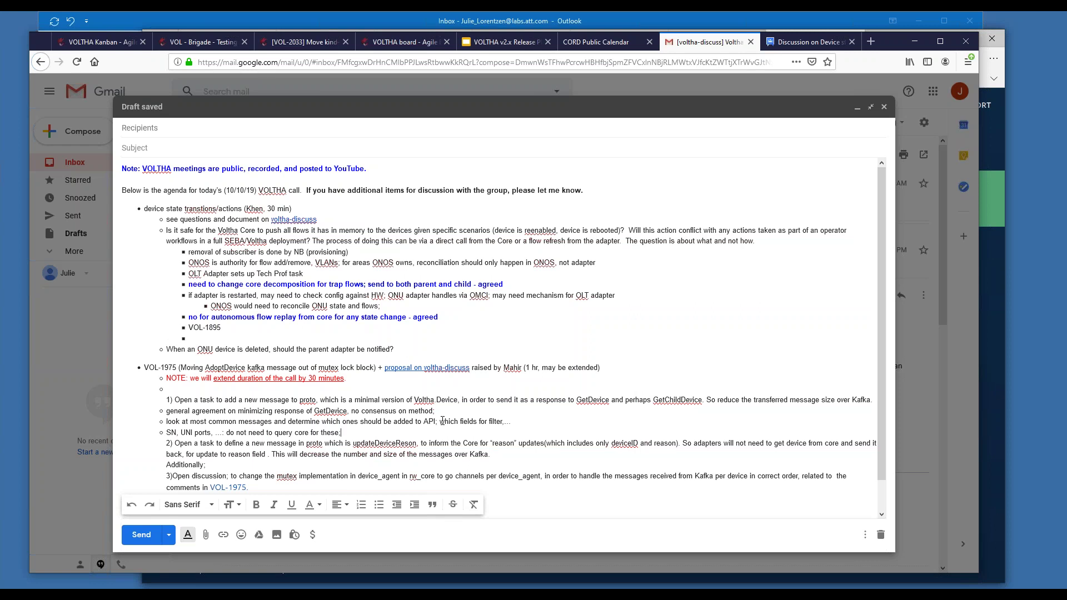
pyautogui.write('review')
pyautogui.press('BackSpace')
pyautogui.press('BackSpace')
pyautogui.press('BackSpace')
pyautogui.press('BackSpace')
pyautogui.press('BackSpace')
pyautogui.press('Return')
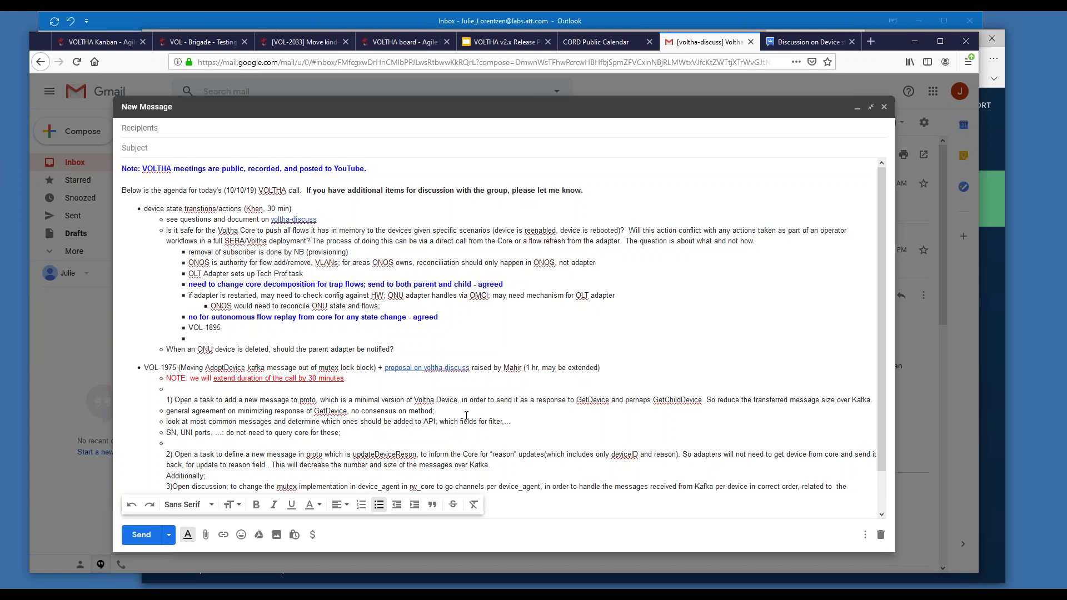
# Reword the API note to "which fields to filter" and end the SN, UNI ports note with "these fields;".
pyautogui.doubleClick(484, 421)
pyautogui.write('to')
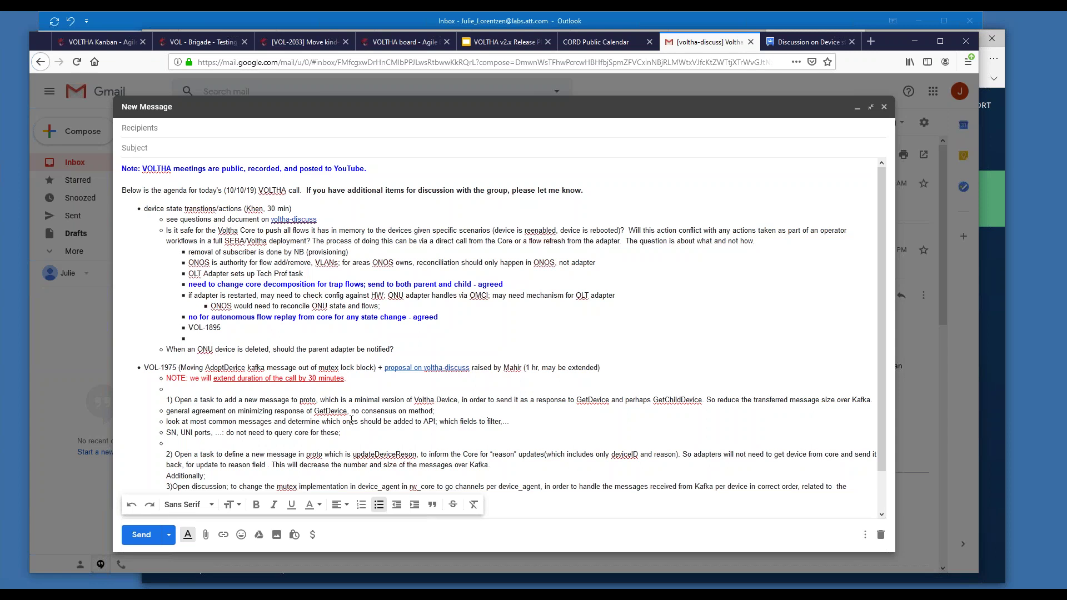
pyautogui.click(340, 432)
pyautogui.write('fields;')
# Add the sub-bullet "filter to exclude flows and PM configs" below the SN, UNI ports note.
pyautogui.press('Return')
pyautogui.write('remove')
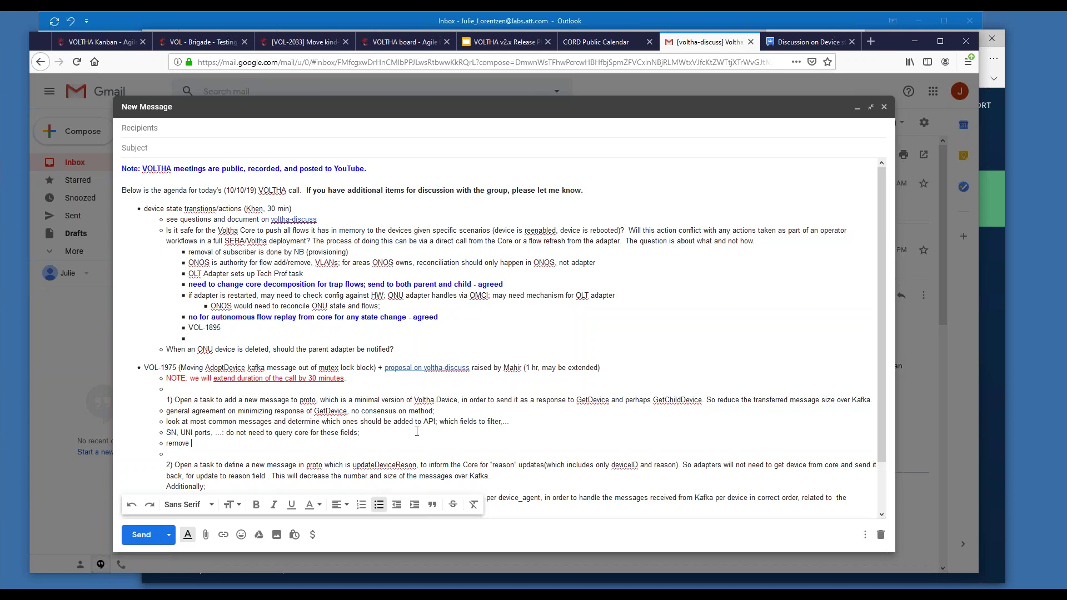
pyautogui.write(' flo')
pyautogui.write('ws and PM c')
pyautogui.write('onfigs')
pyautogui.write('filter to')
pyautogui.doubleClick(204, 444)
pyautogui.write('exclude')
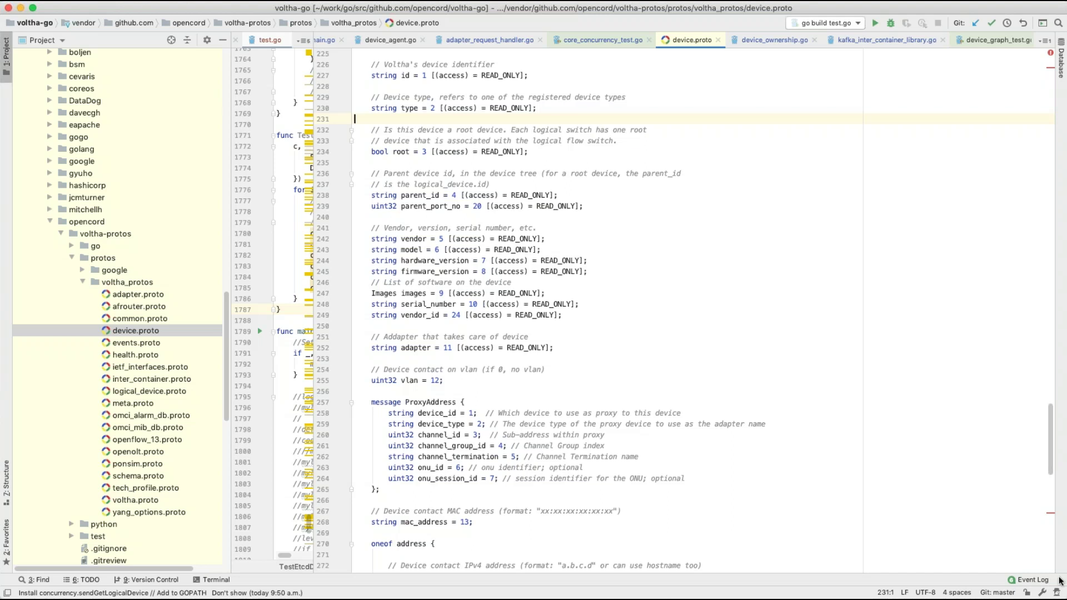
# Examine the Device message in device.proto in the code editor, from its definition through the identity, vendor, proxy and address fields.
pyautogui.scroll(3, 633, 330)
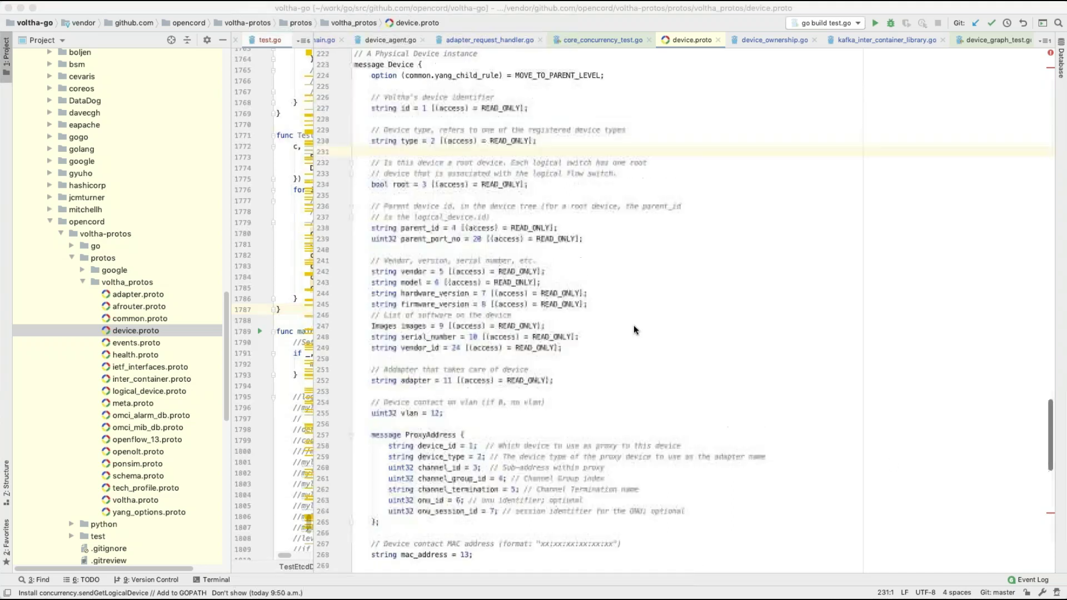
pyautogui.click(357, 108)
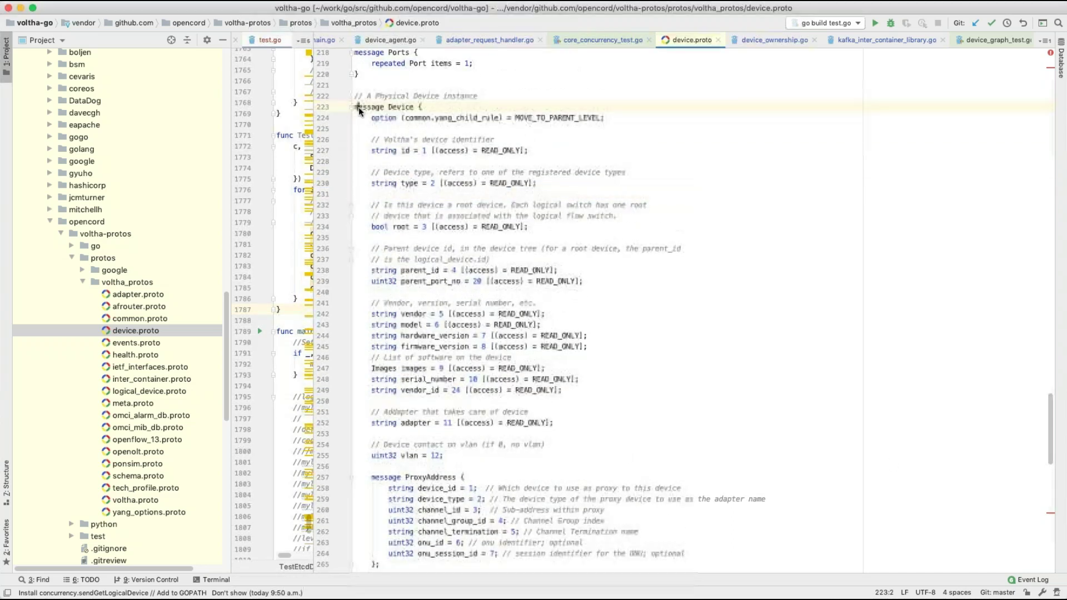
pyautogui.click(354, 107)
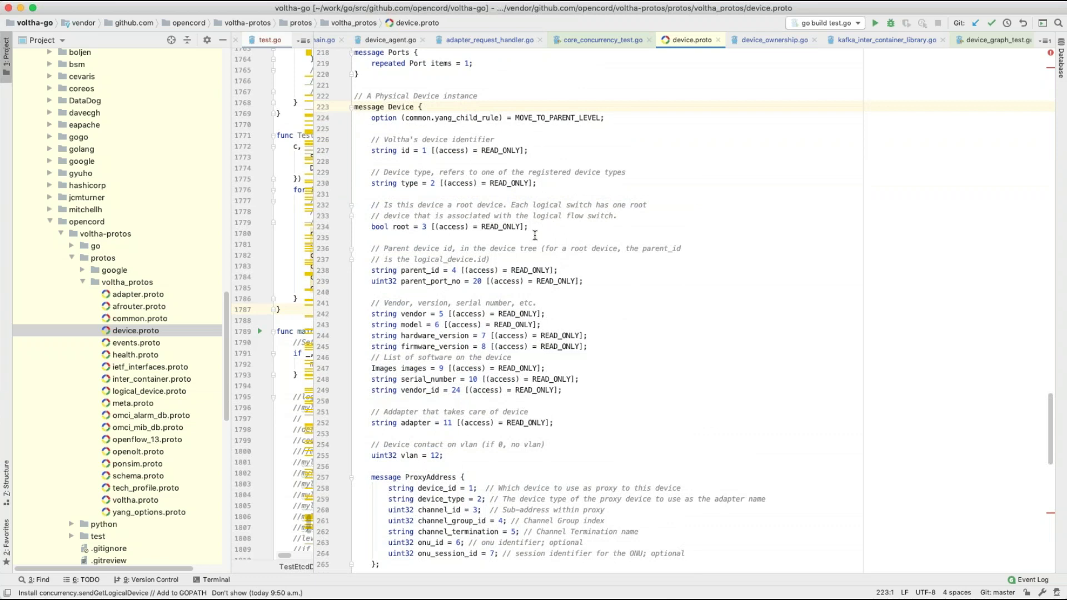
pyautogui.scroll(-1, 547, 279)
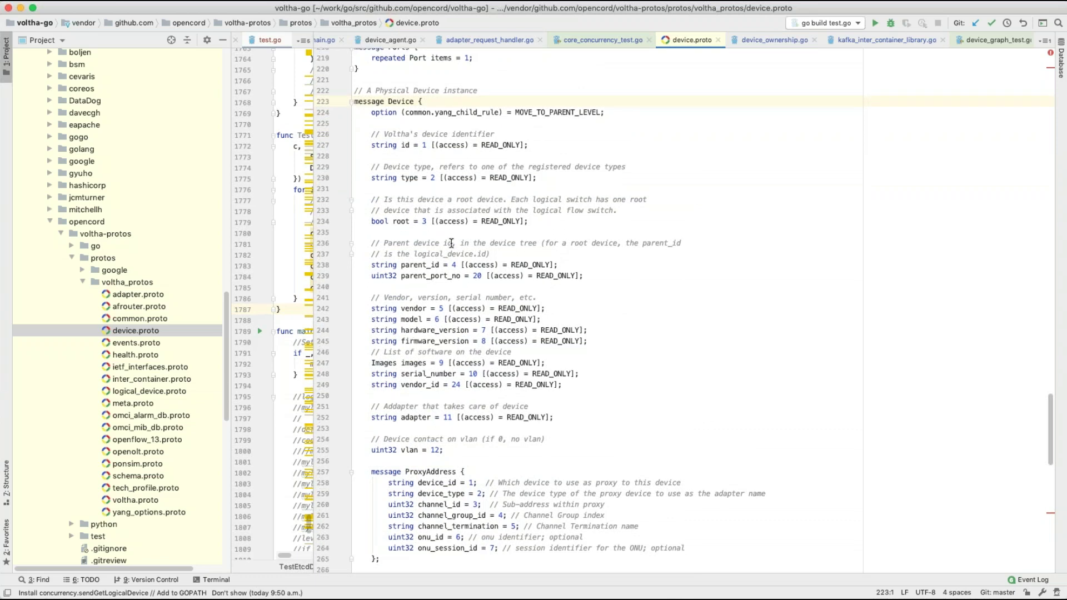
pyautogui.click(418, 181)
pyautogui.scroll(-5, 538, 369)
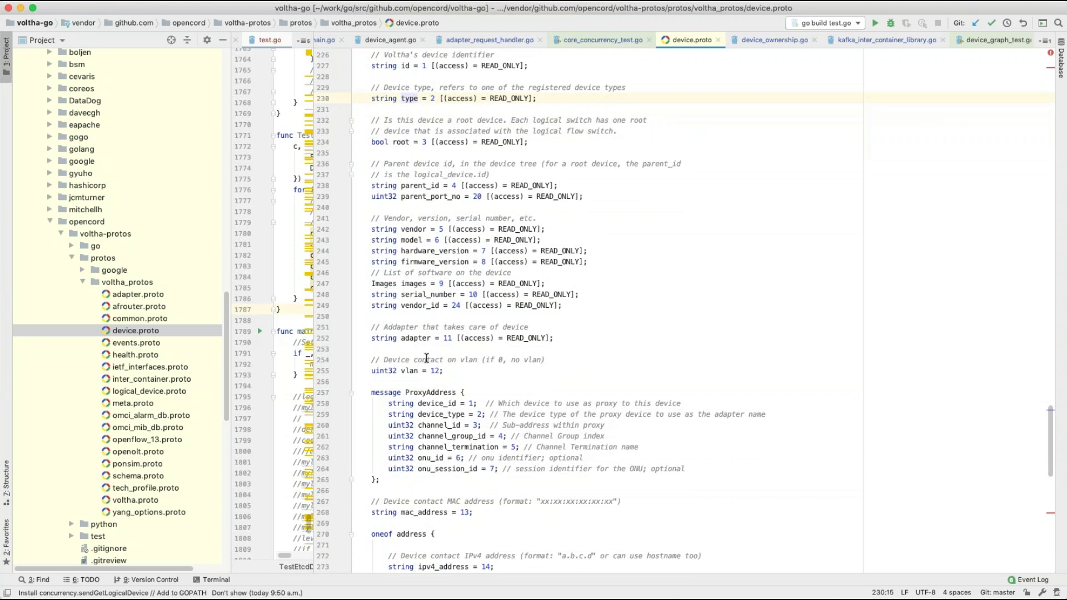
pyautogui.scroll(-3, 512, 390)
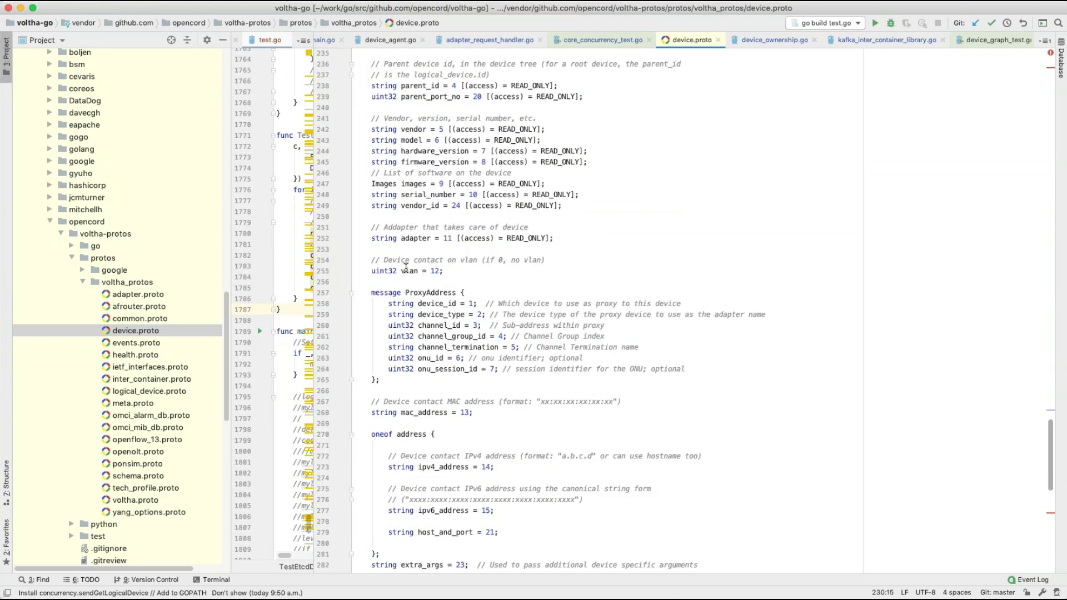
pyautogui.scroll(-3, 498, 437)
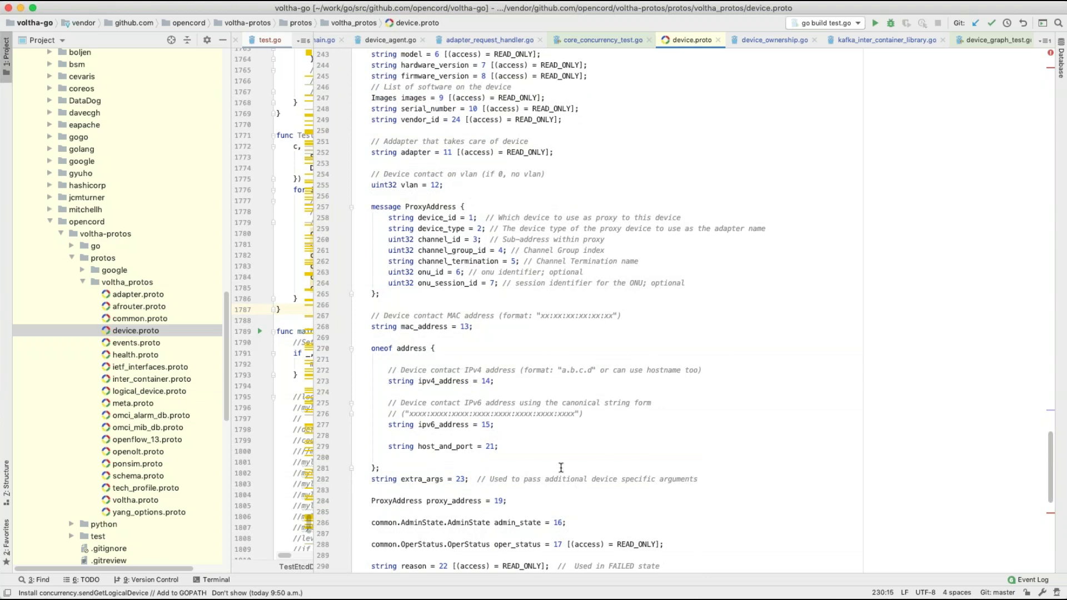
pyautogui.scroll(-1, 561, 405)
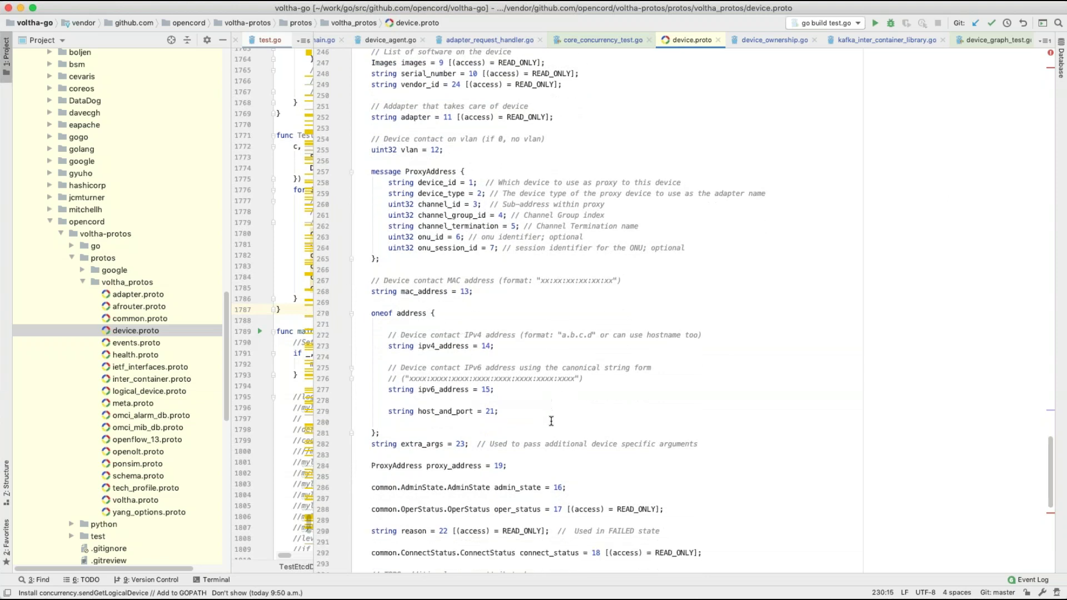
pyautogui.scroll(-4, 552, 423)
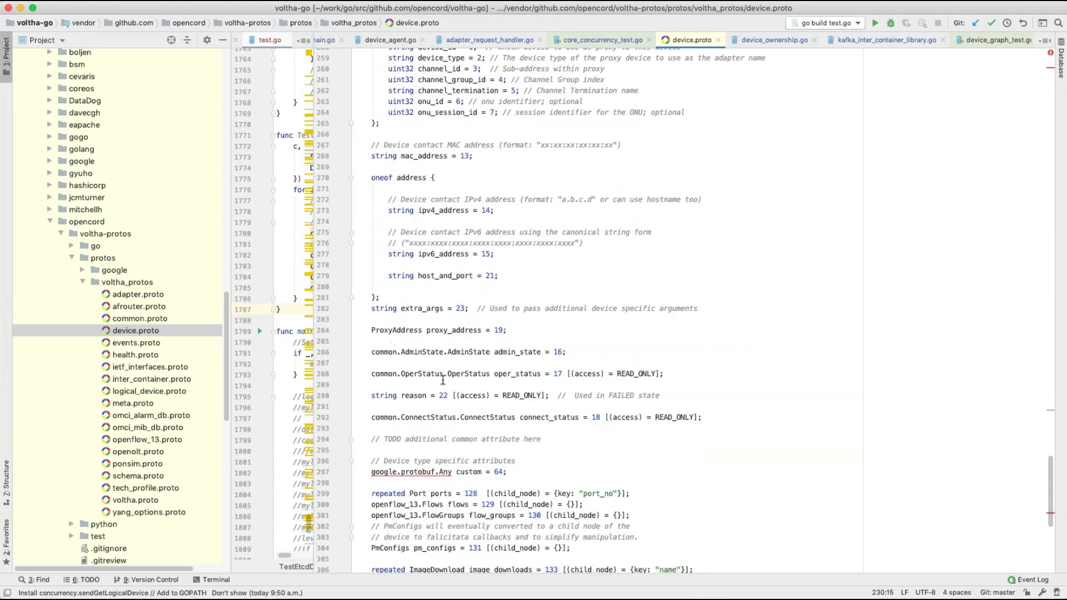
# Examine the Device message's AdminState, OperStatus and ConnectStatus fields and its ports, flows, flow groups and PM configs.
pyautogui.doubleClick(471, 352)
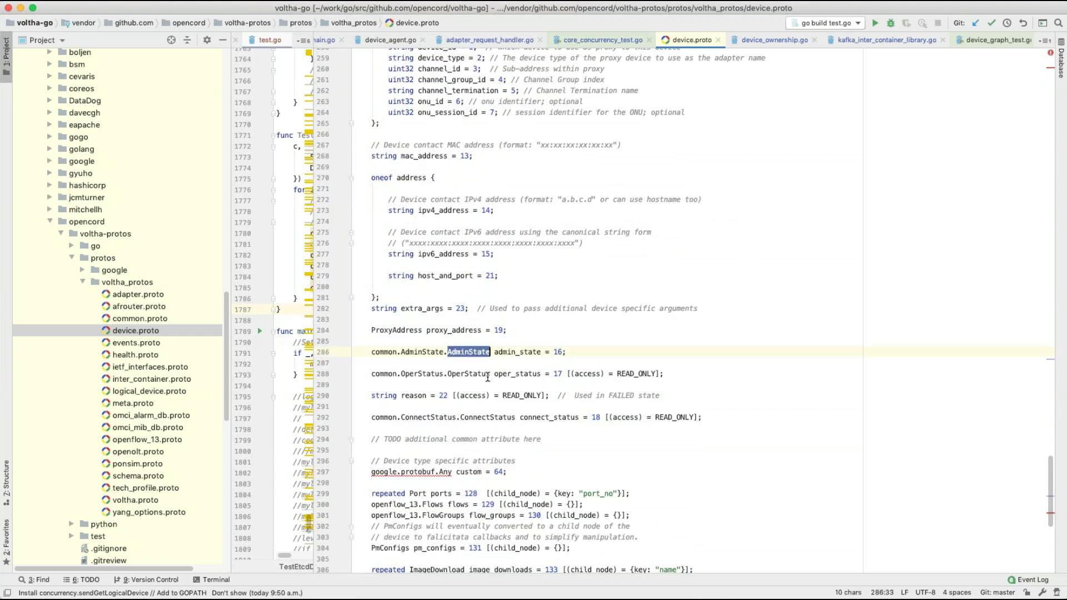
pyautogui.doubleClick(469, 374)
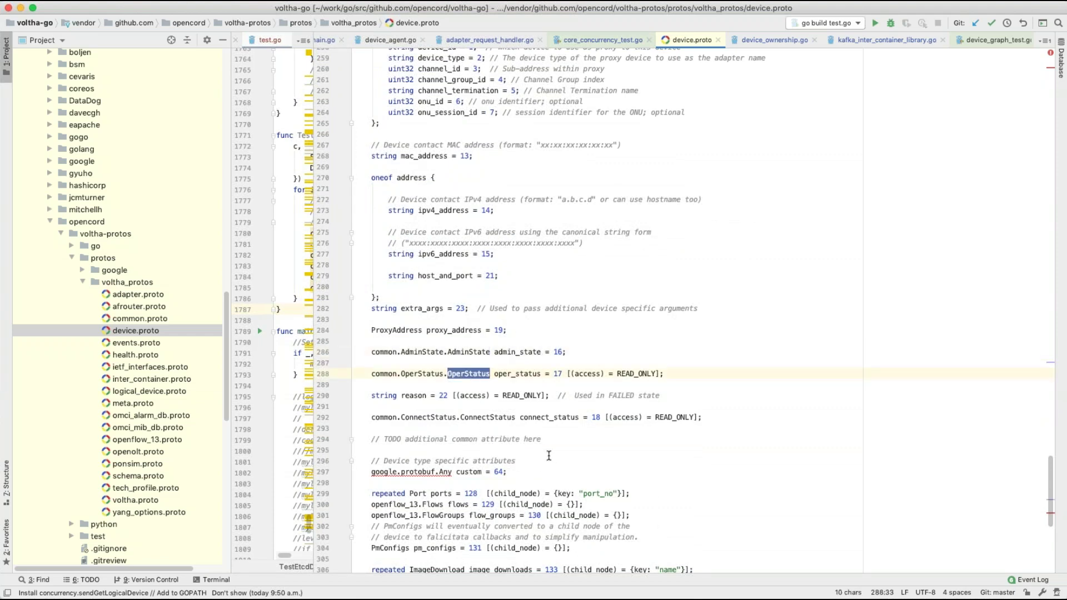
pyautogui.doubleClick(489, 417)
pyautogui.scroll(-3, 531, 439)
pyautogui.scroll(-2, 531, 440)
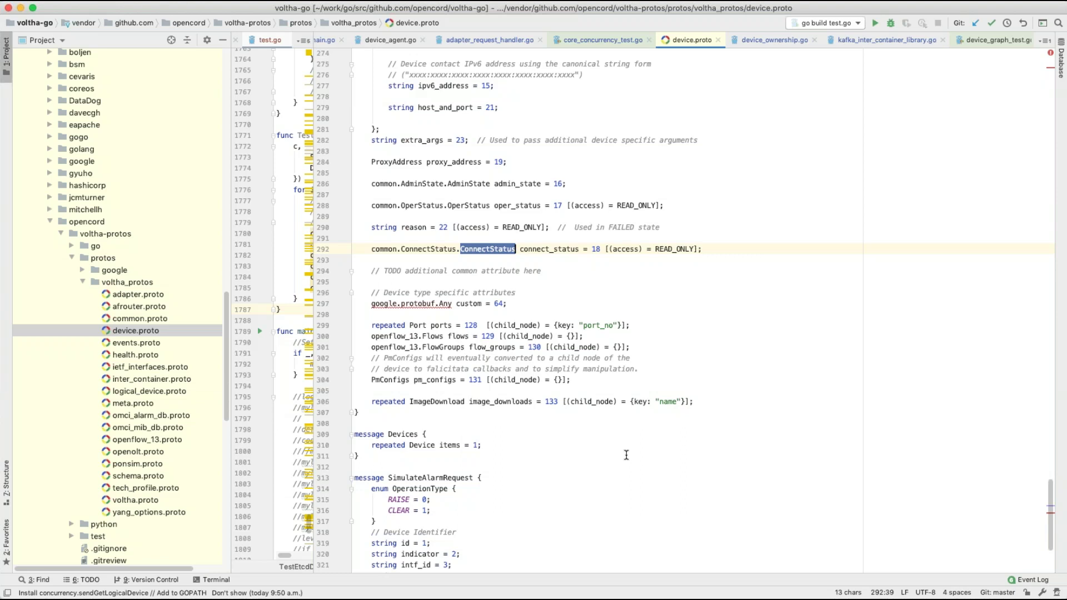
pyautogui.scroll(1, 626, 455)
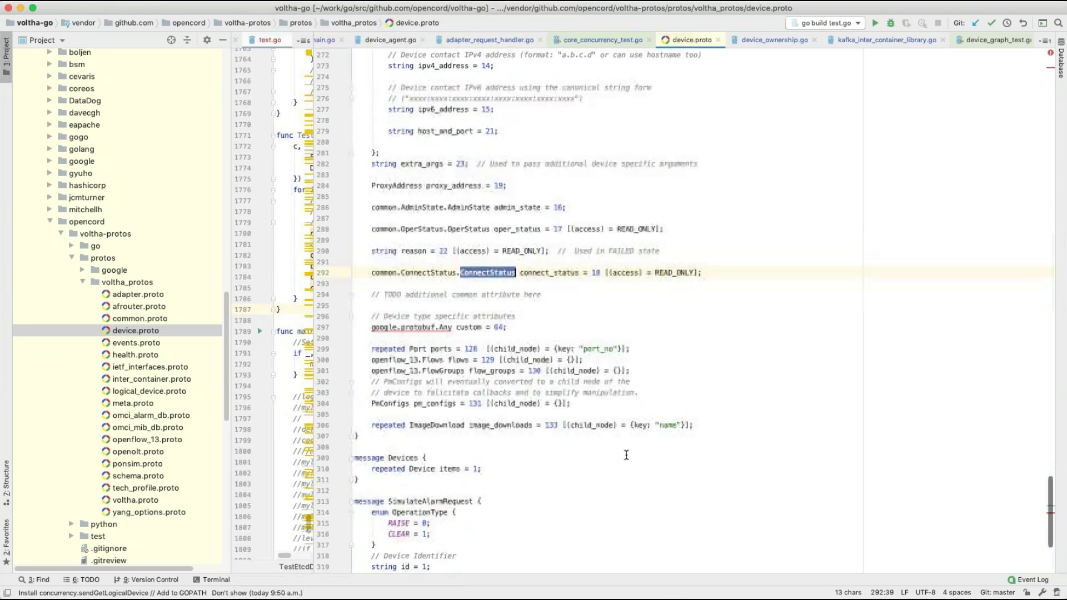
pyautogui.scroll(7, 627, 455)
pyautogui.scroll(2, 627, 455)
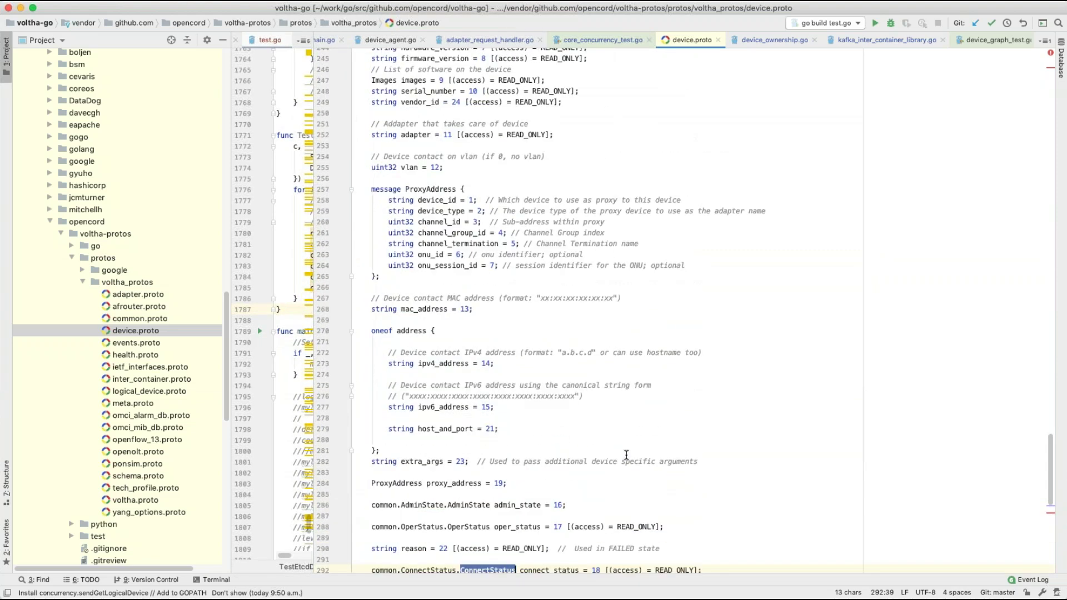